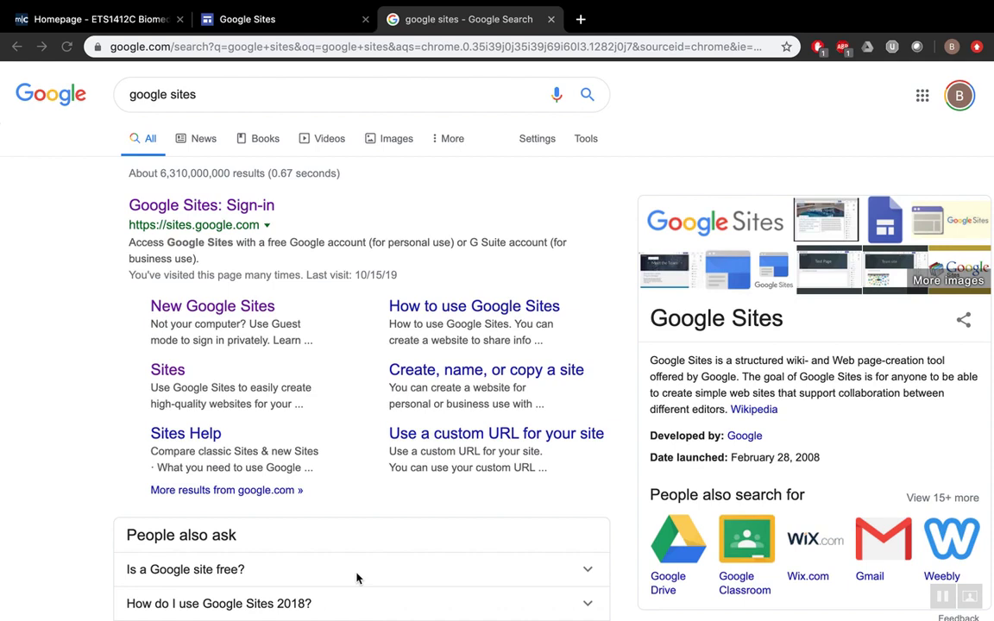
- Open the Google Sites sign-in page from the 'google sites' search results
click(355, 95)
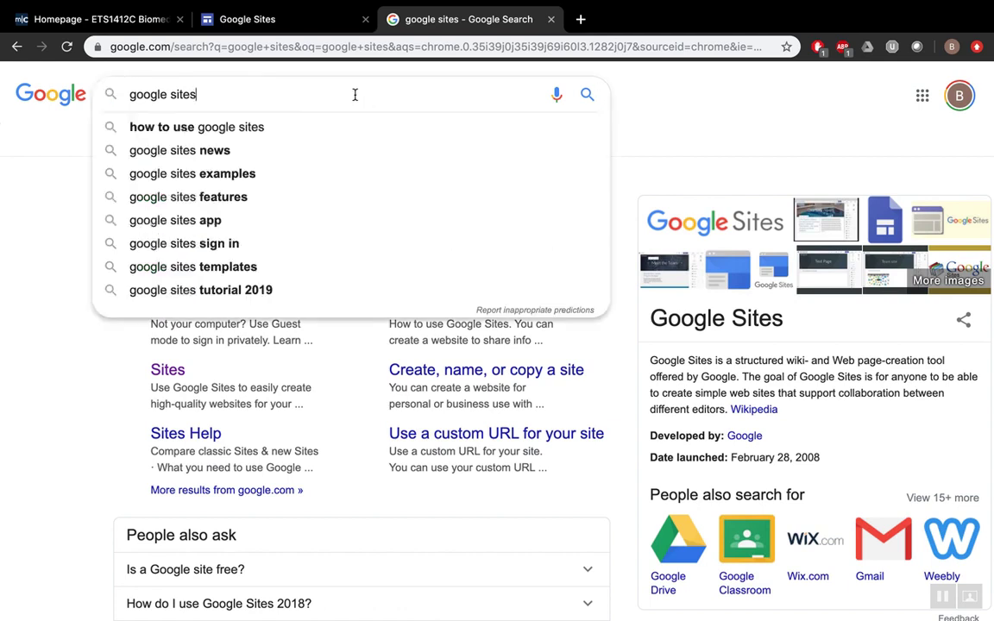
click(675, 122)
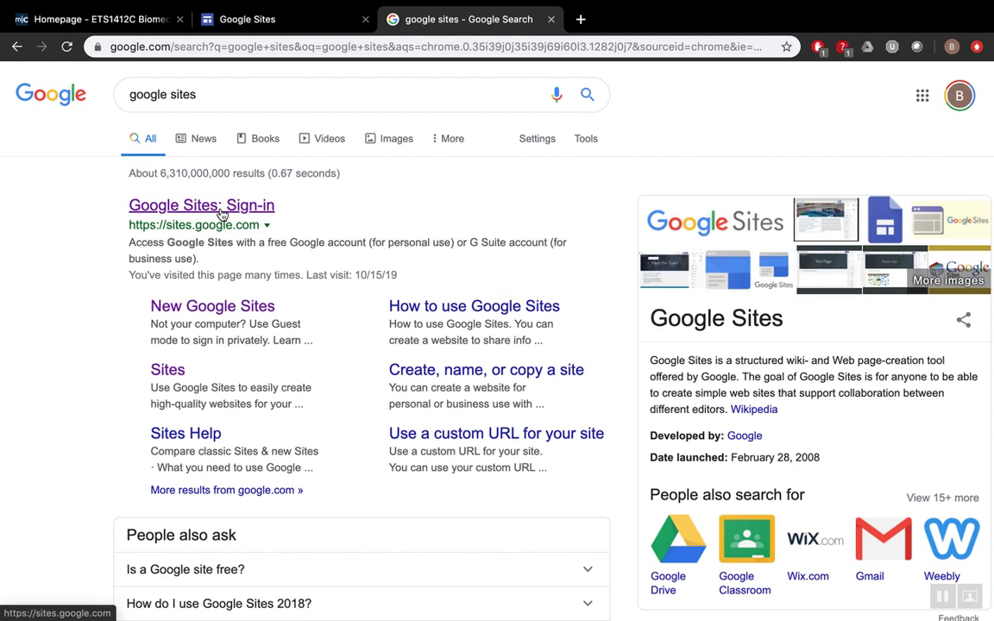
click(222, 215)
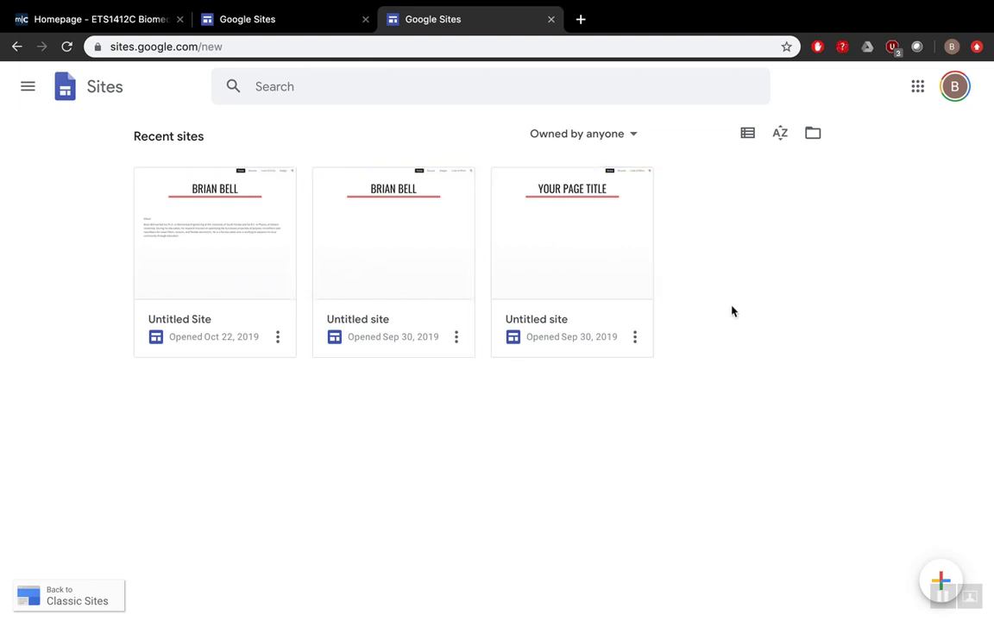
- Create a new blank site from the Google Sites start page
click(940, 570)
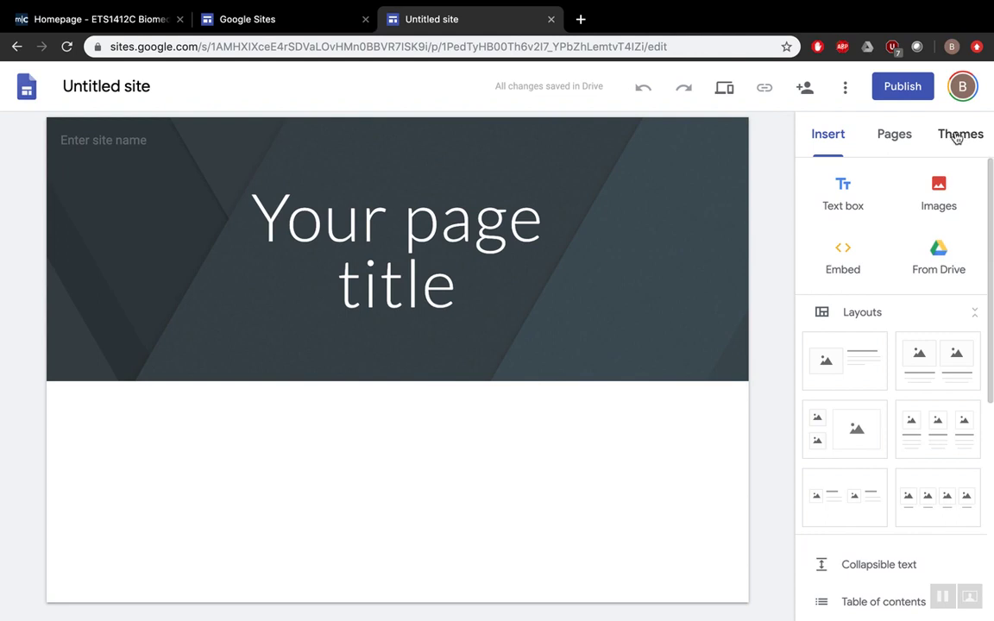
- Apply the Impression theme to the site
click(956, 135)
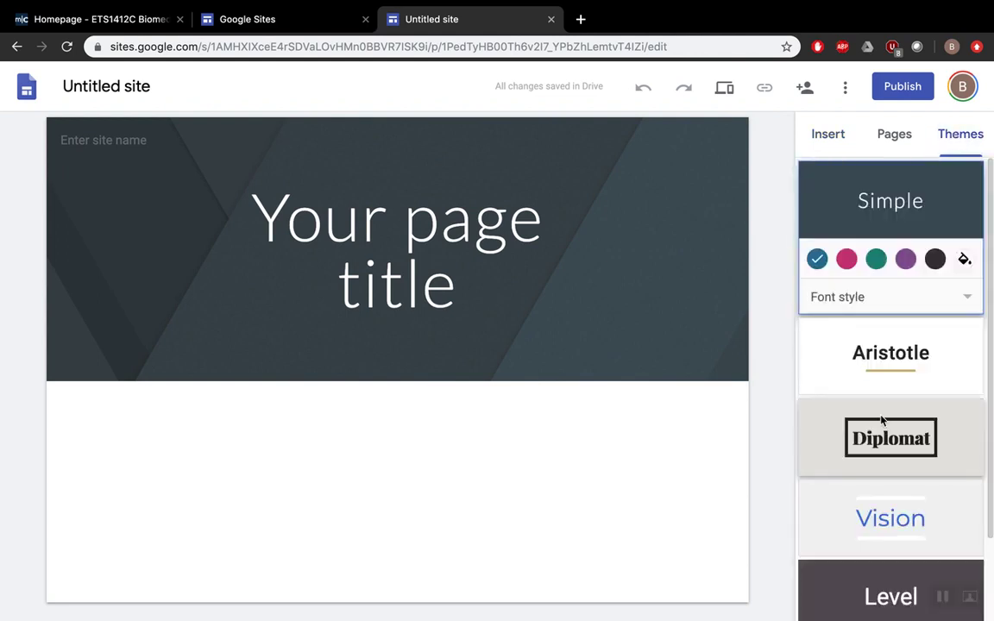
scroll(882, 420, down, 1)
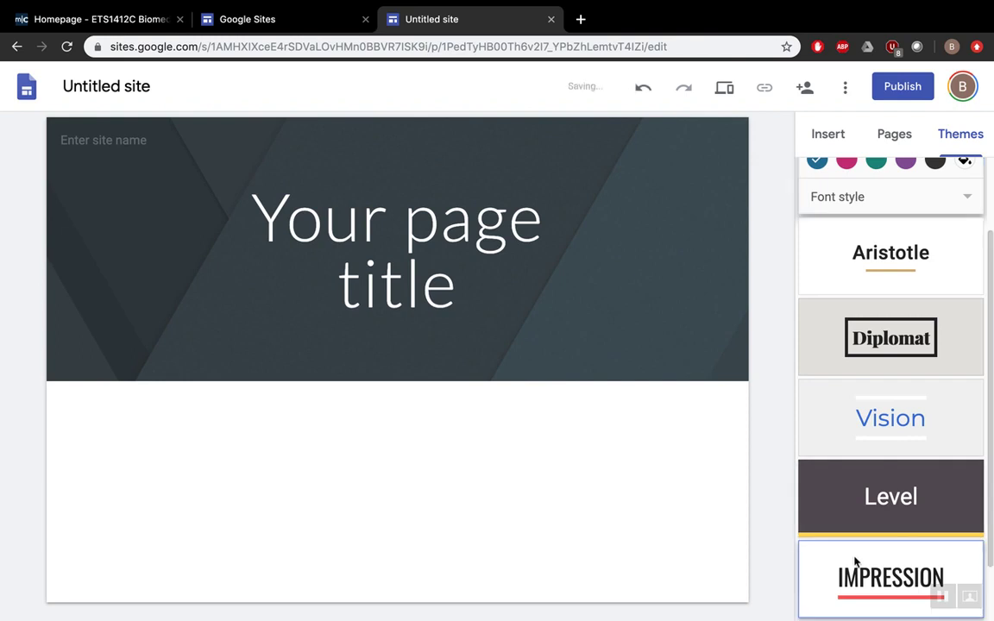
click(856, 559)
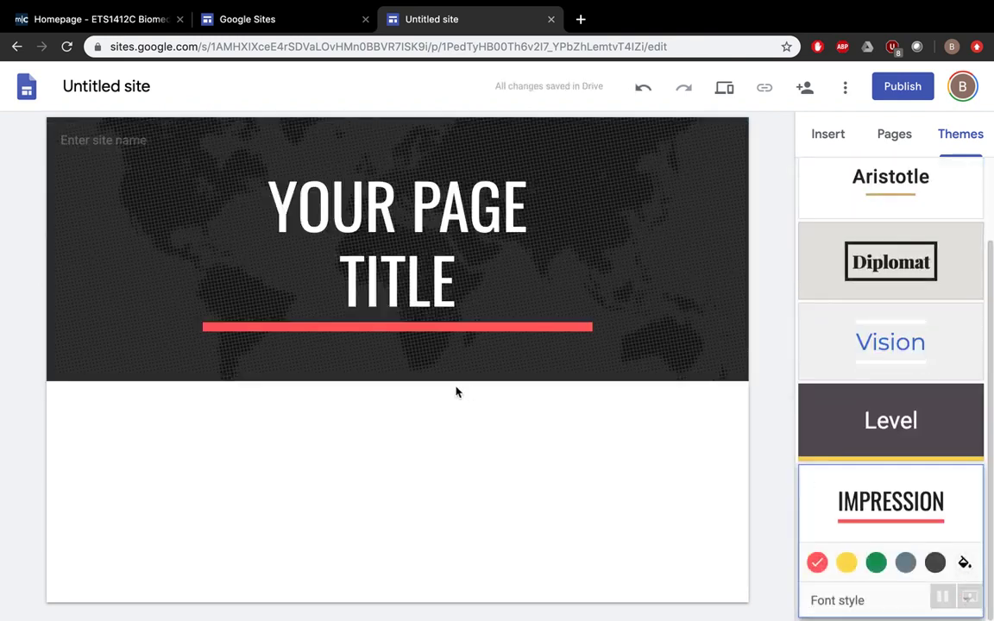
- Replace the header image with the first 'blank white' web image search result
mouse_move(143, 326)
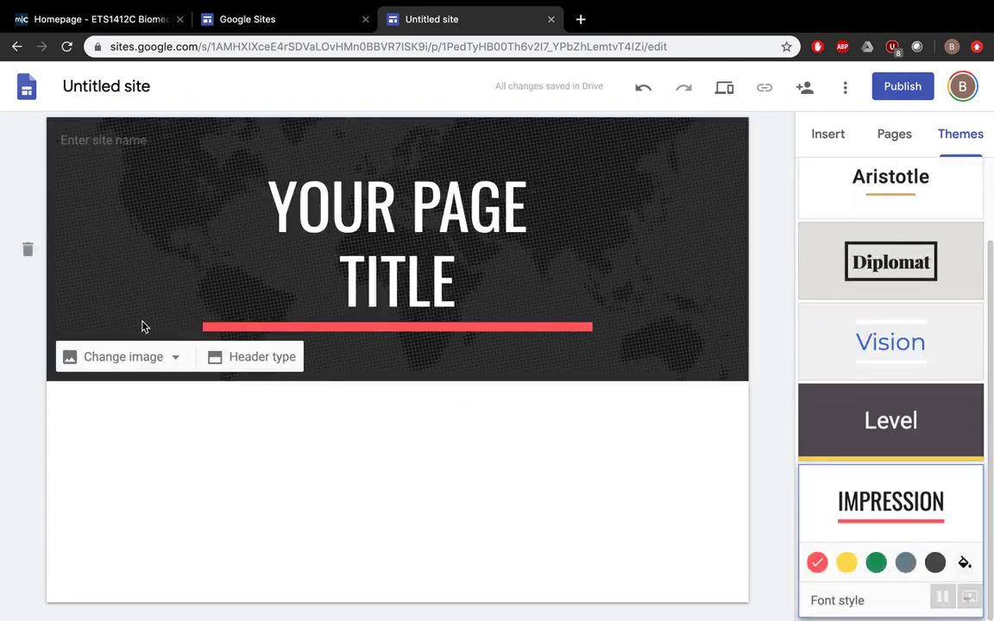
click(165, 360)
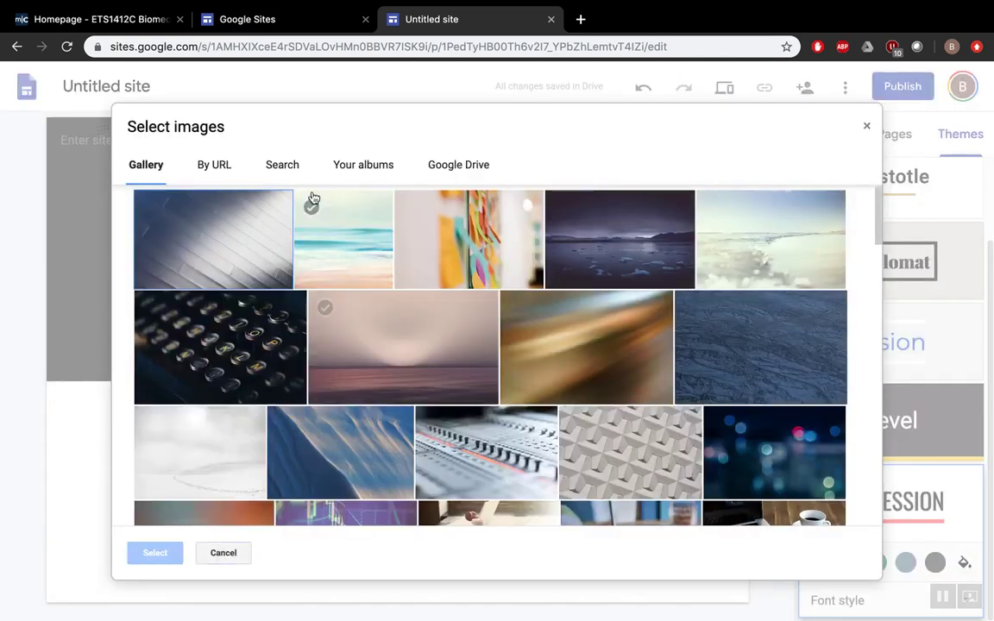
click(226, 170)
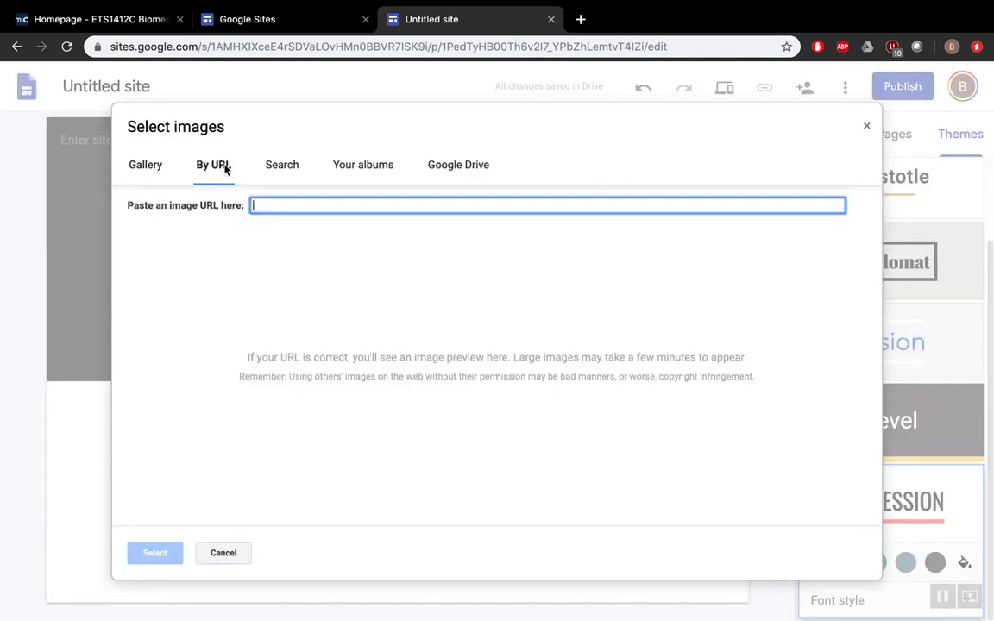
click(287, 170)
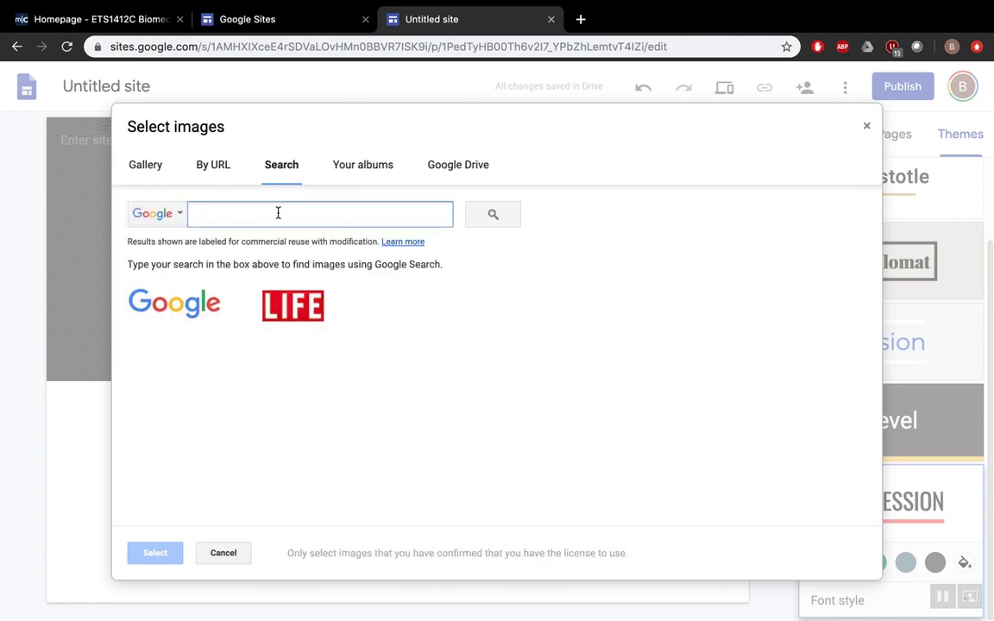
text(blank)
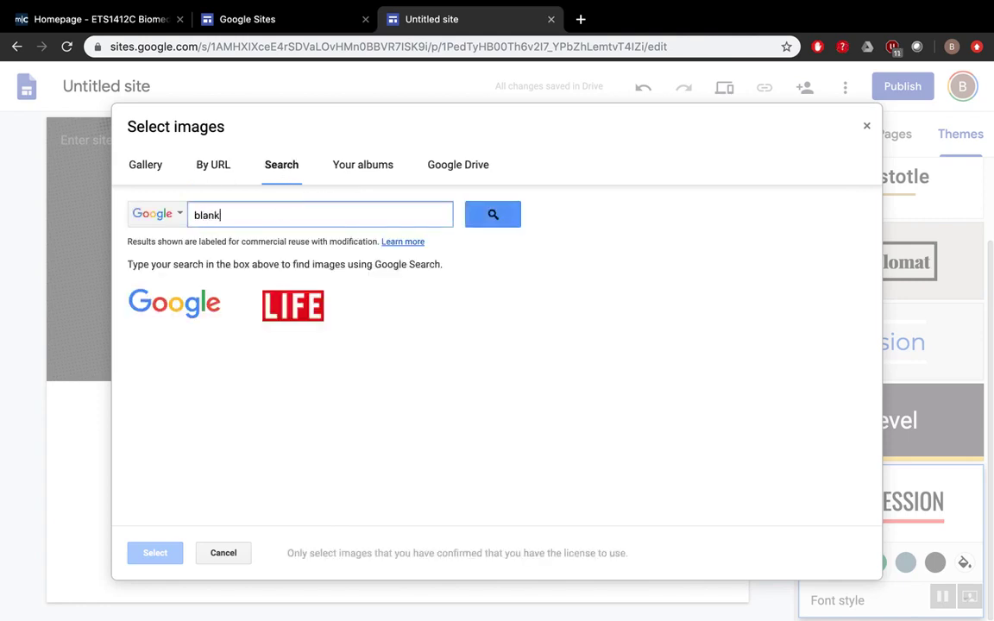
text( white)
key(Return)
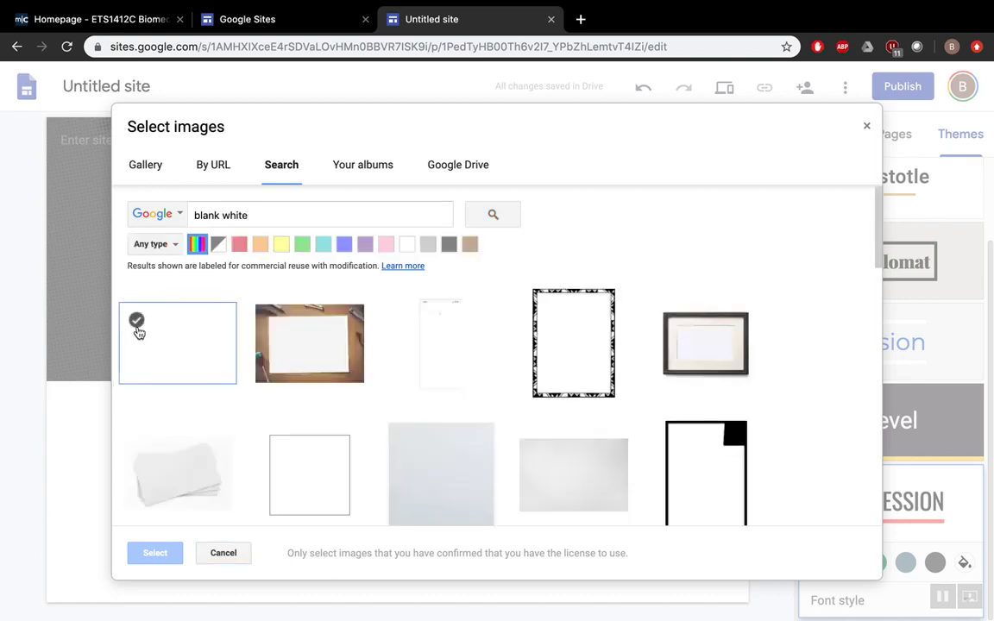
click(136, 325)
click(149, 553)
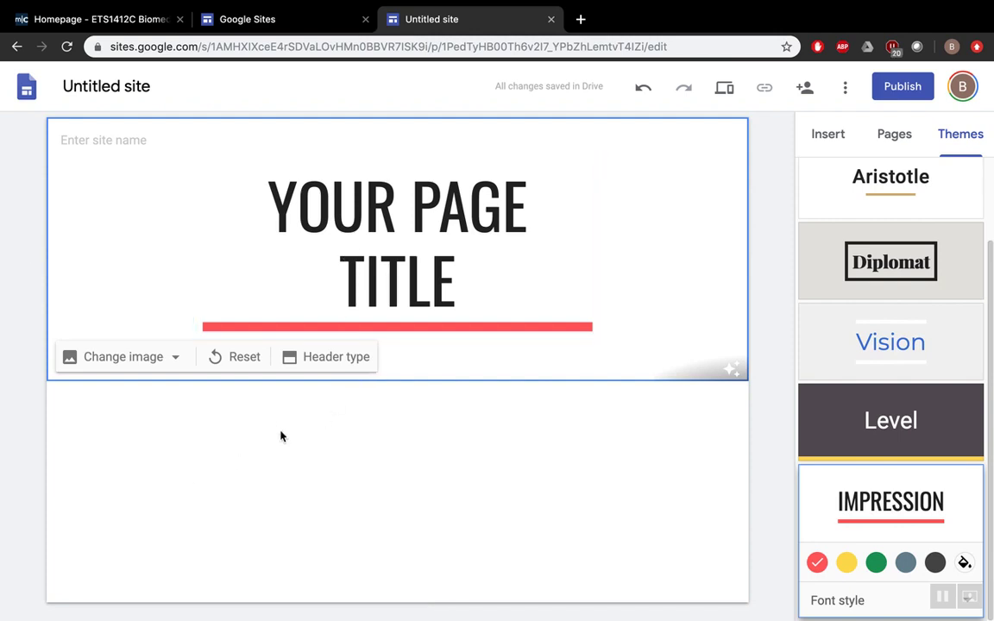
- Replace the 'Your page title' placeholder in the header with the site owner's name
triple_click(379, 251)
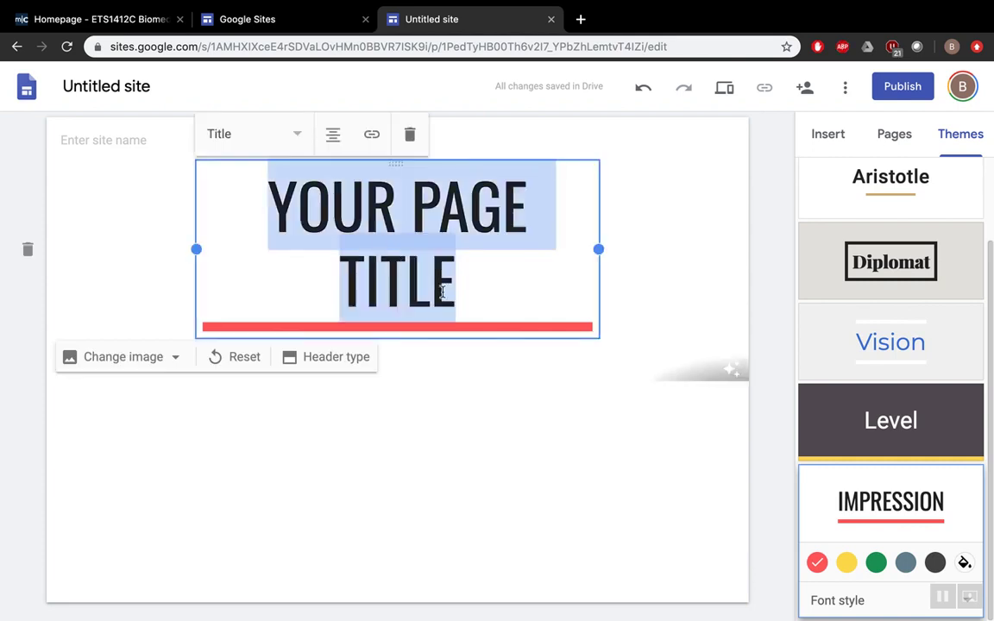
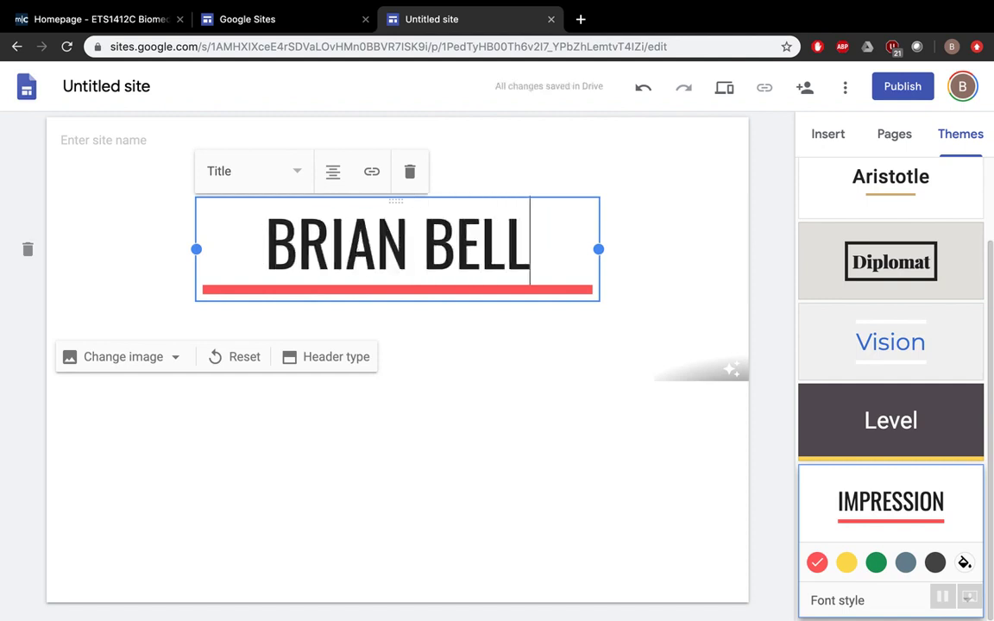
click(521, 492)
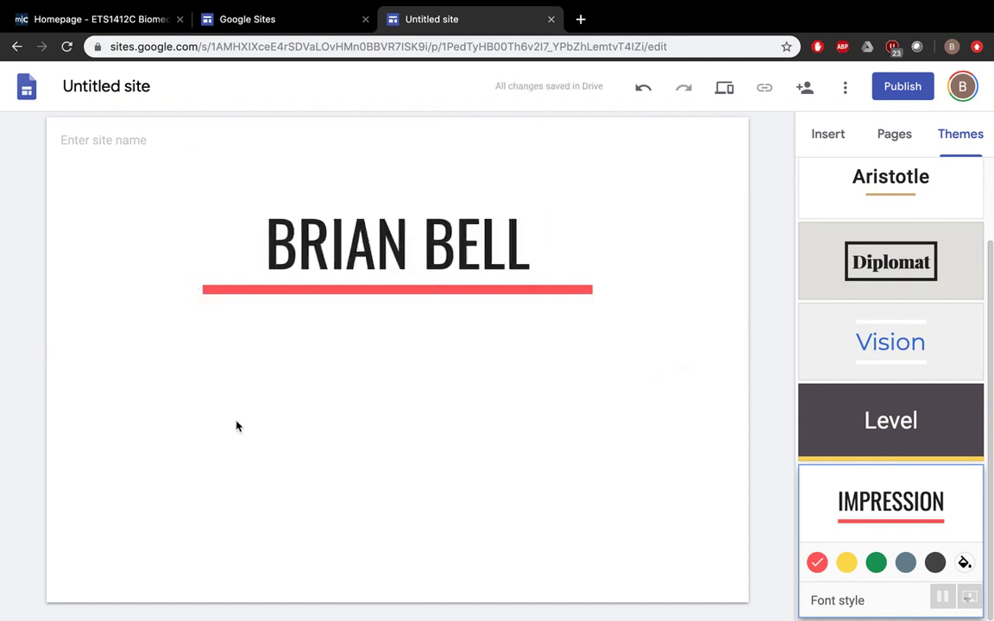
mouse_move(301, 361)
click(826, 138)
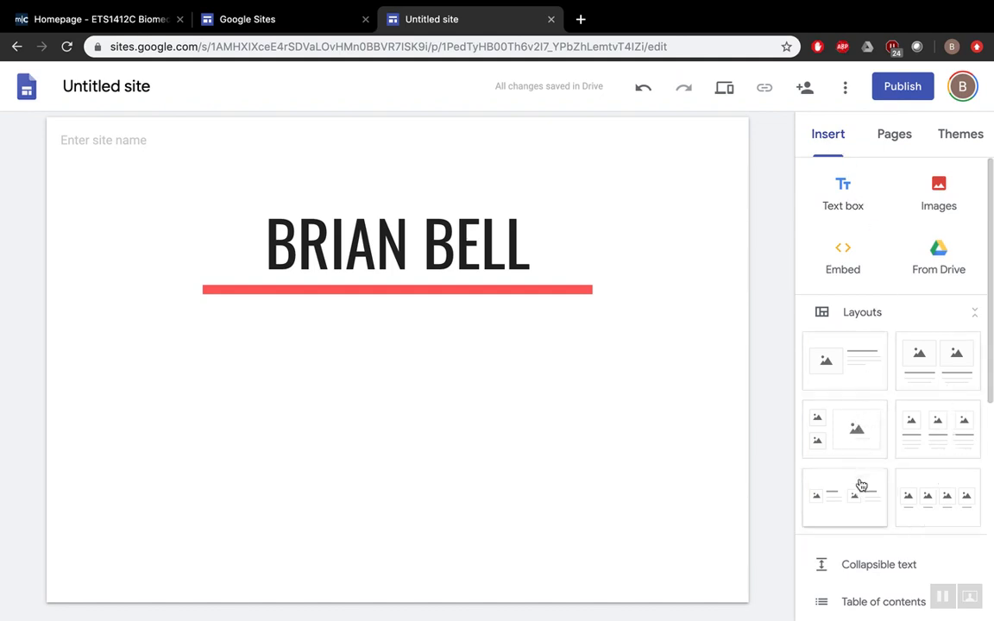
- Add a new page named Resume to the site
click(911, 145)
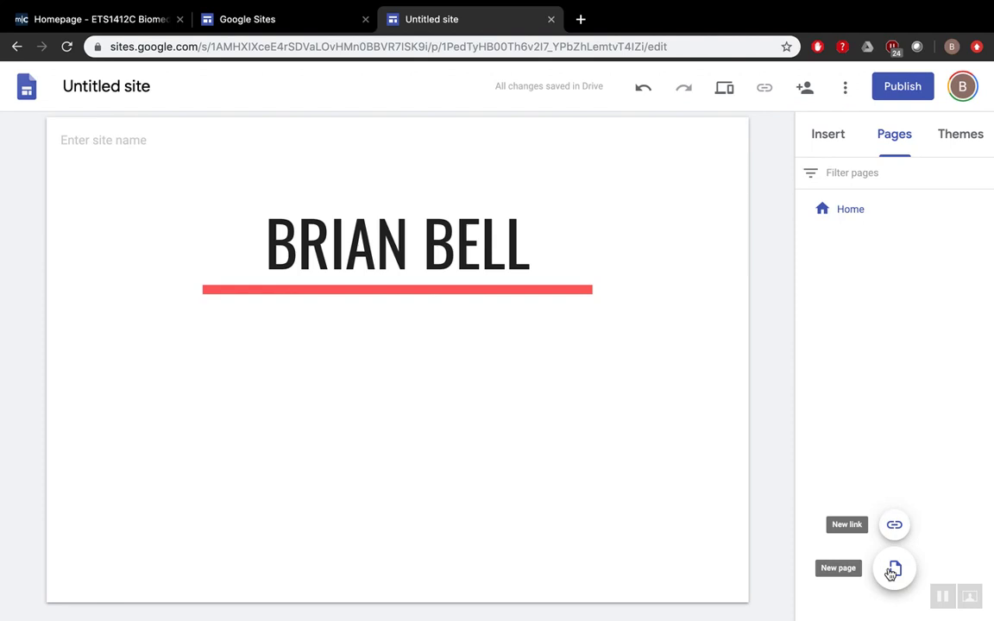
click(893, 569)
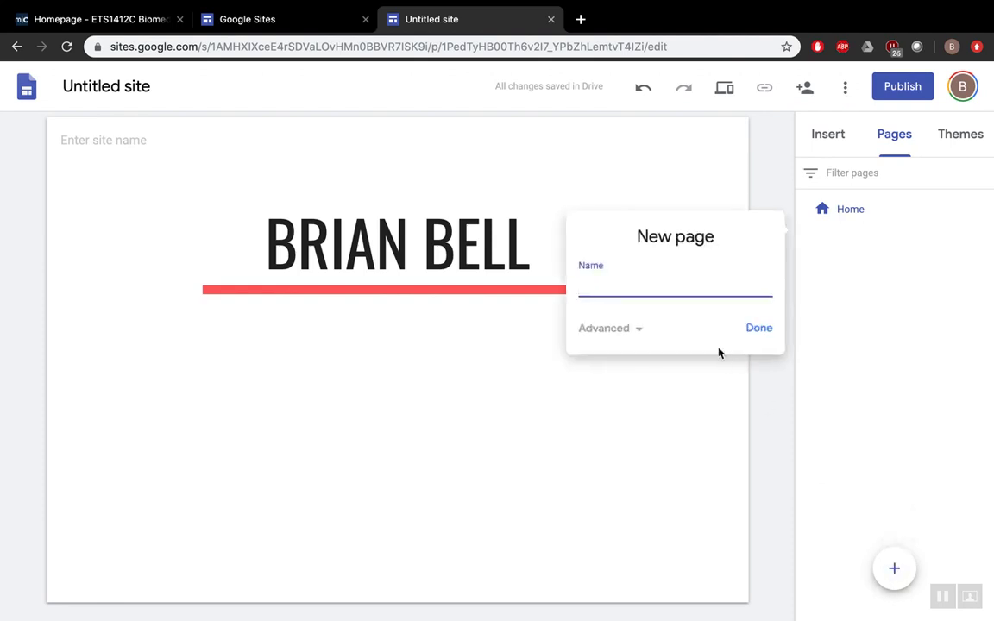
text(Reum)
key(BackSpace)
key(BackSpace)
text(sume)
click(750, 328)
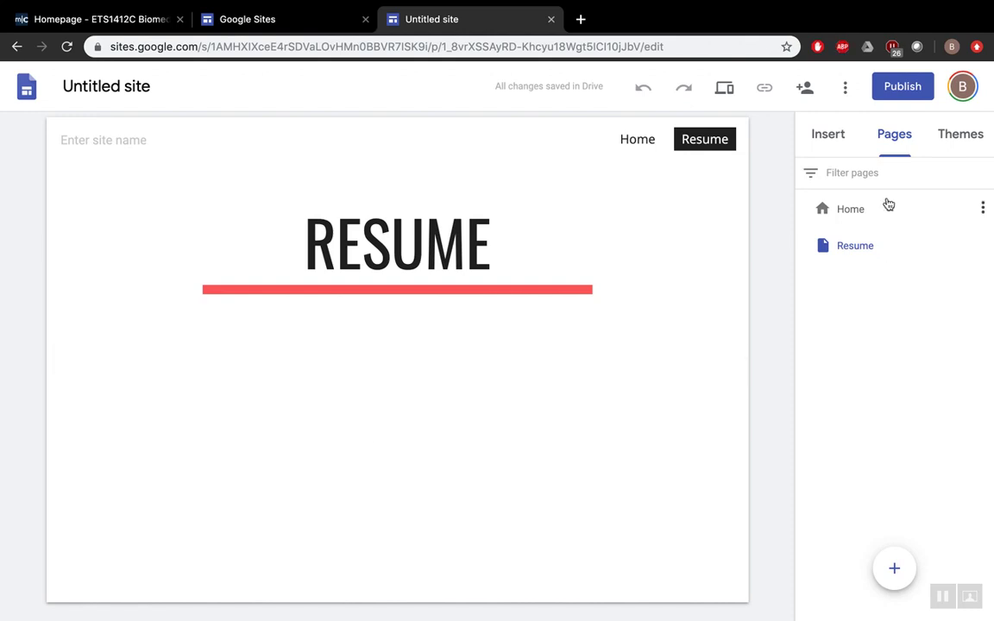
- Add an image-and-text section to Resume, delete its image, and widen the heading box leftward
click(836, 137)
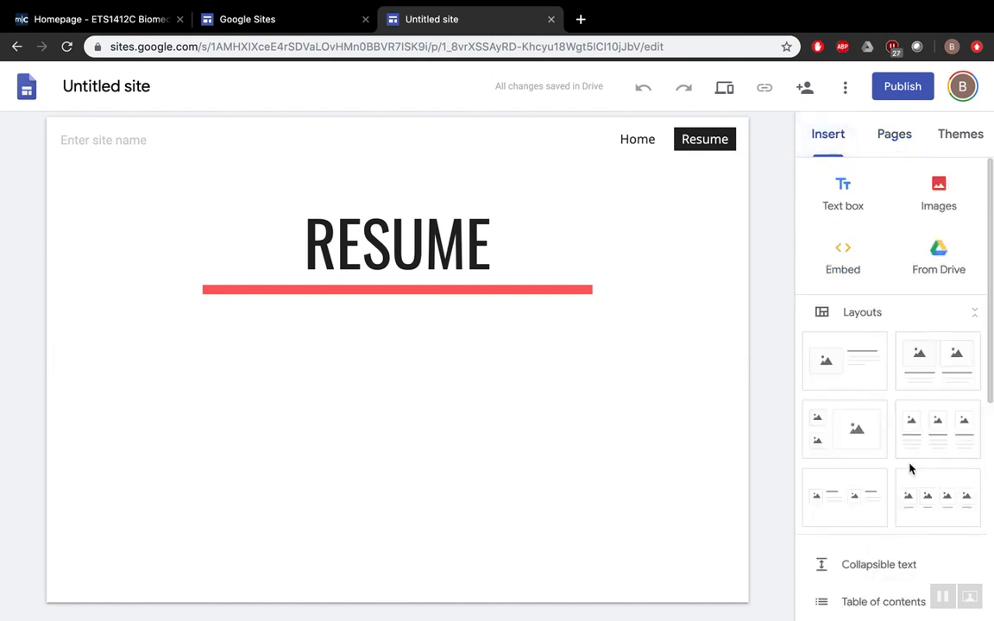
scroll(909, 467, down, 2)
scroll(909, 468, up, 1)
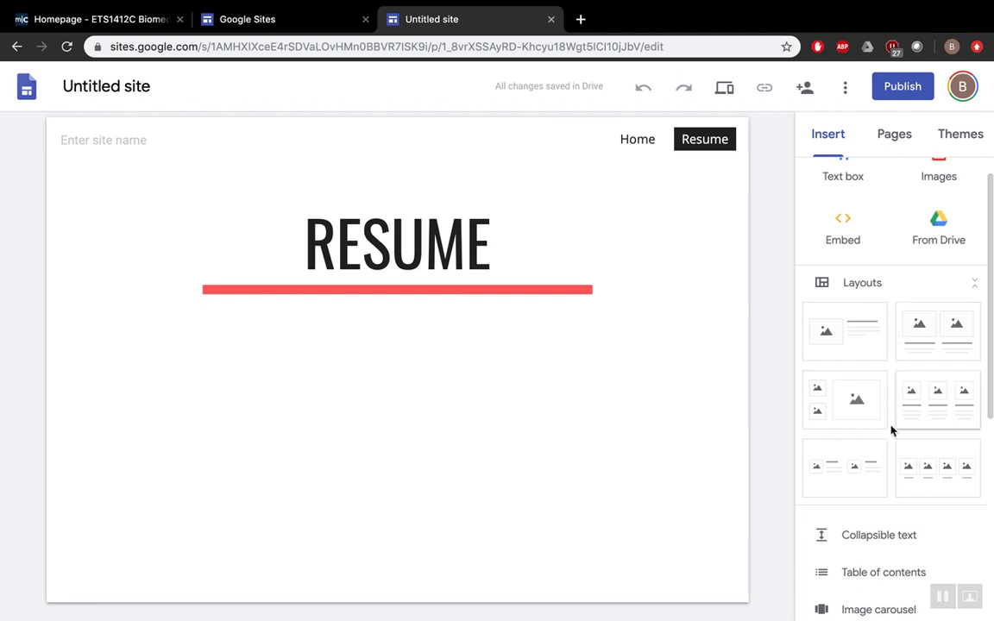
click(860, 347)
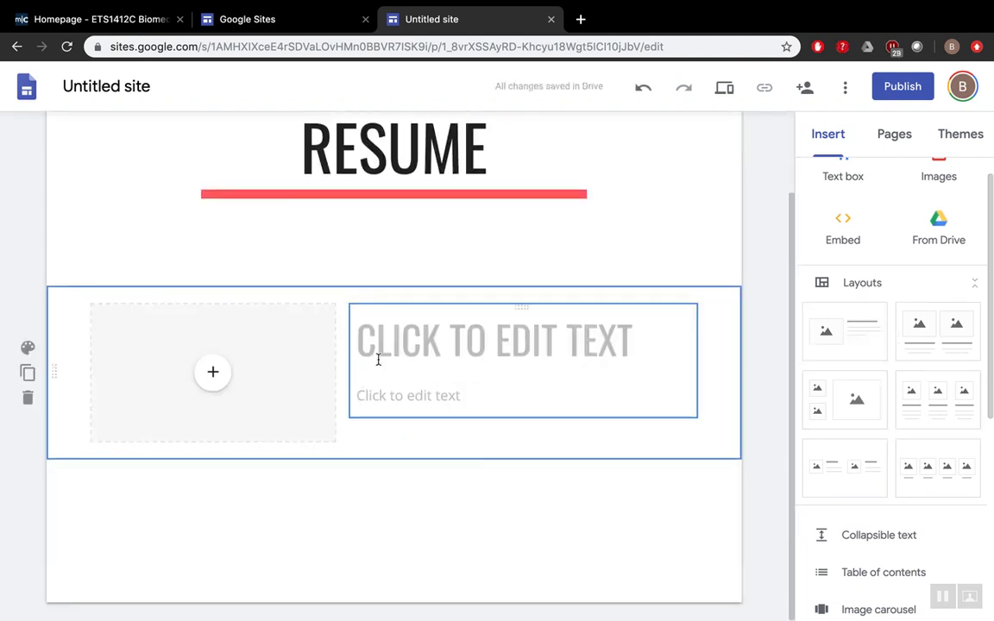
click(382, 356)
click(306, 360)
key(Delete)
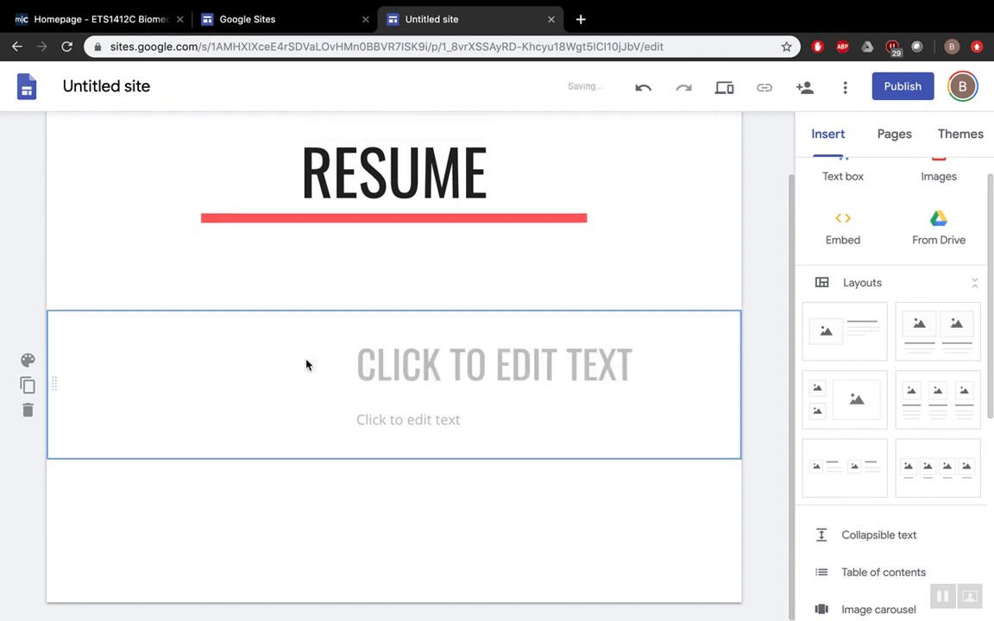
click(372, 360)
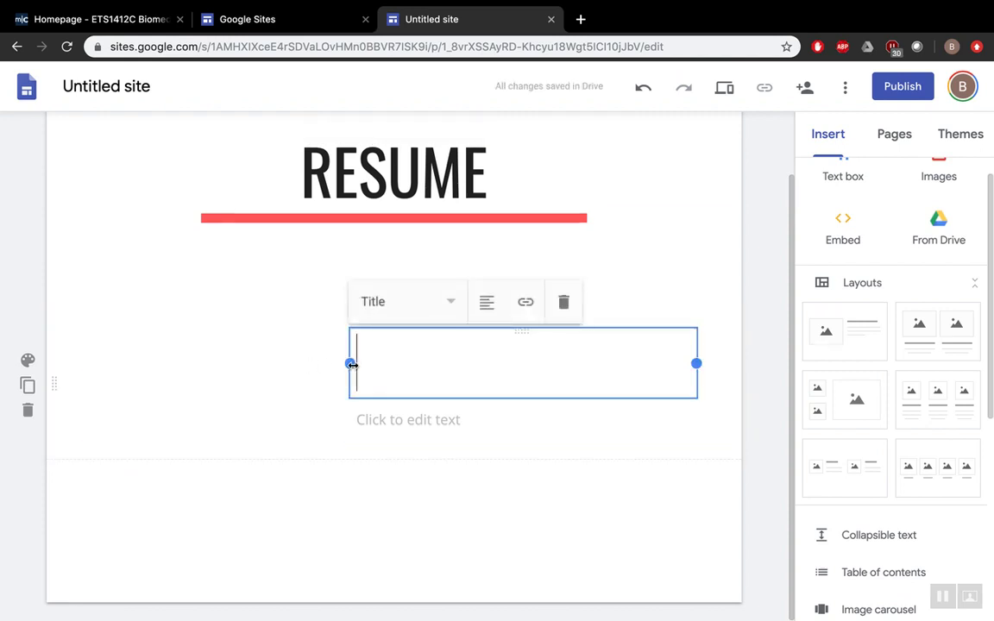
drag(351, 363, 90, 362)
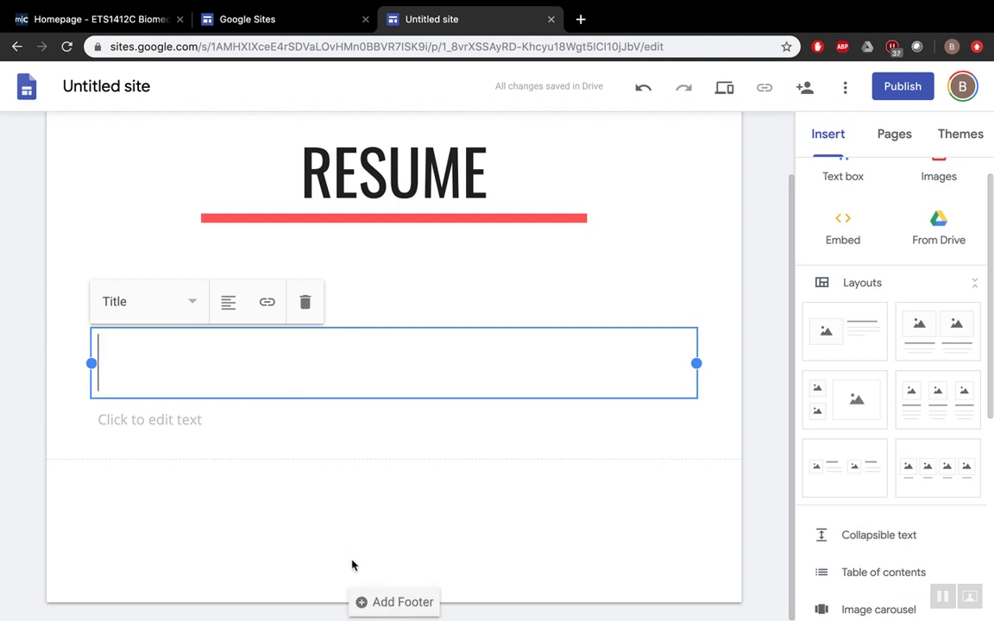
scroll(437, 366, up, 2)
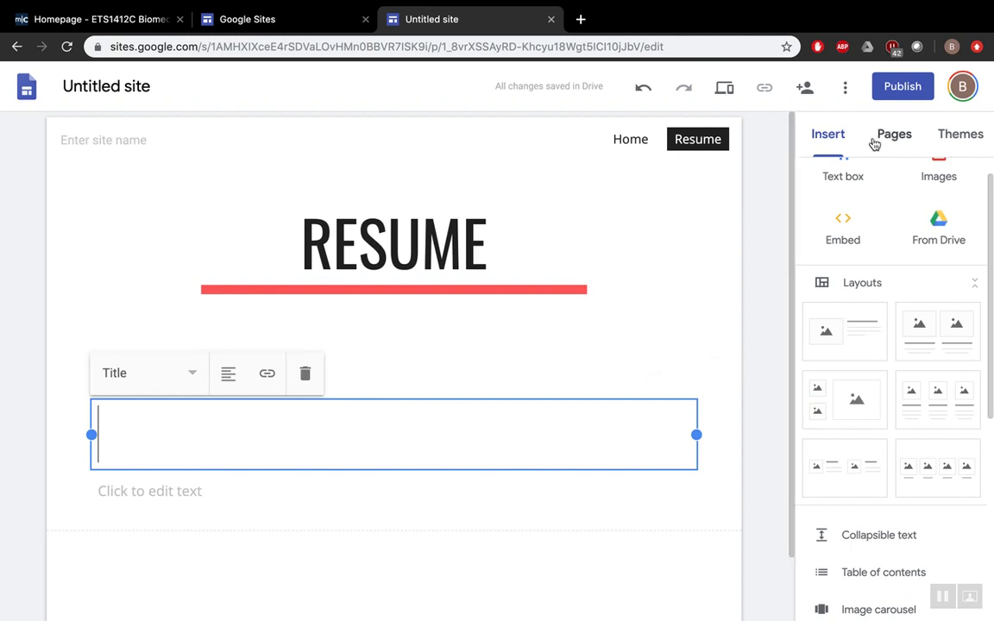
scroll(878, 173, up, 1)
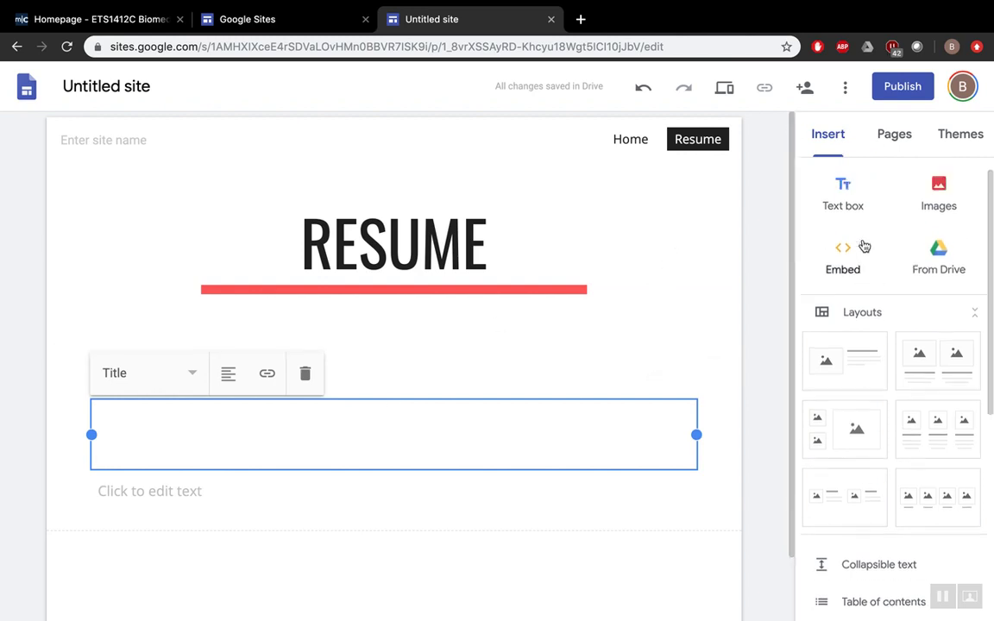
- Add a new page named Code of Ethics to the site
click(895, 136)
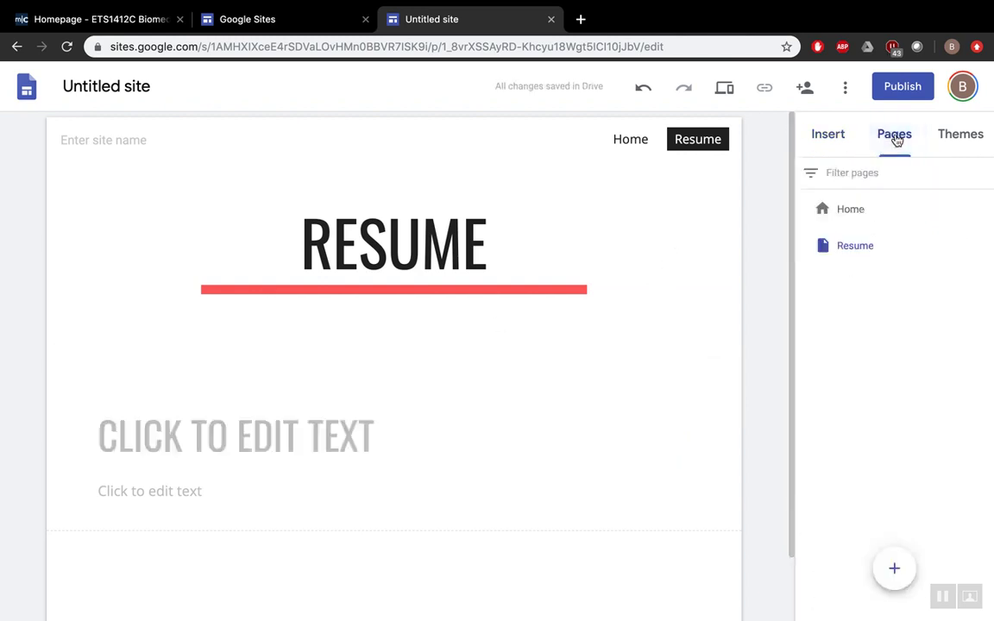
click(893, 572)
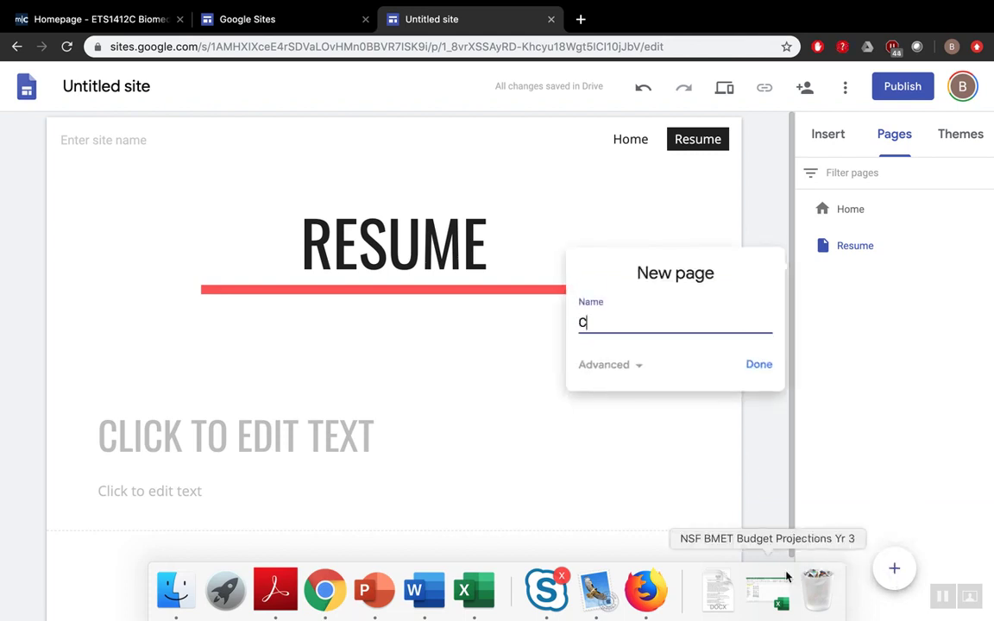
text(ode of Ethics)
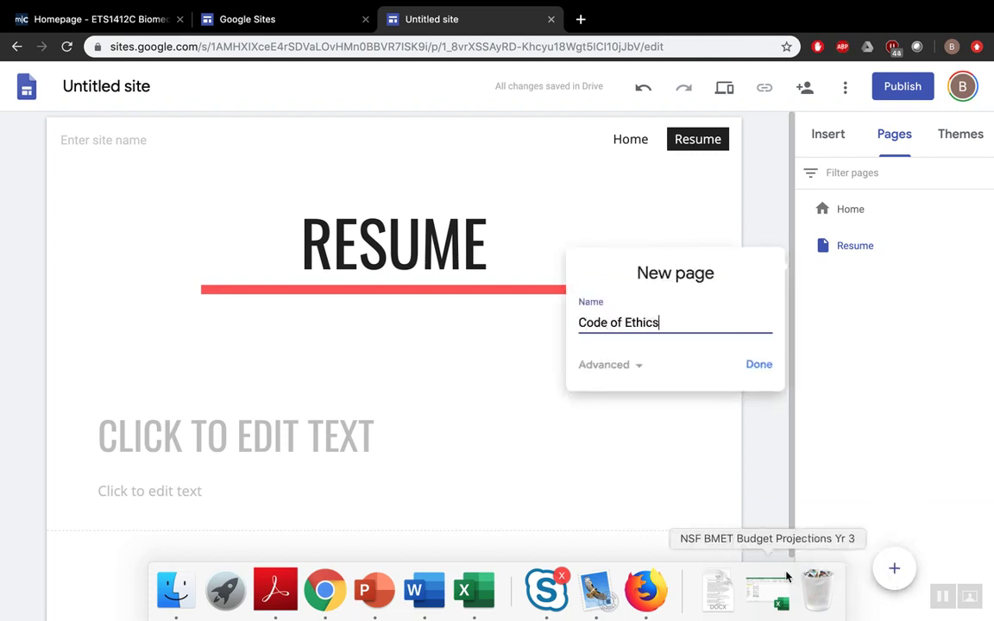
click(760, 361)
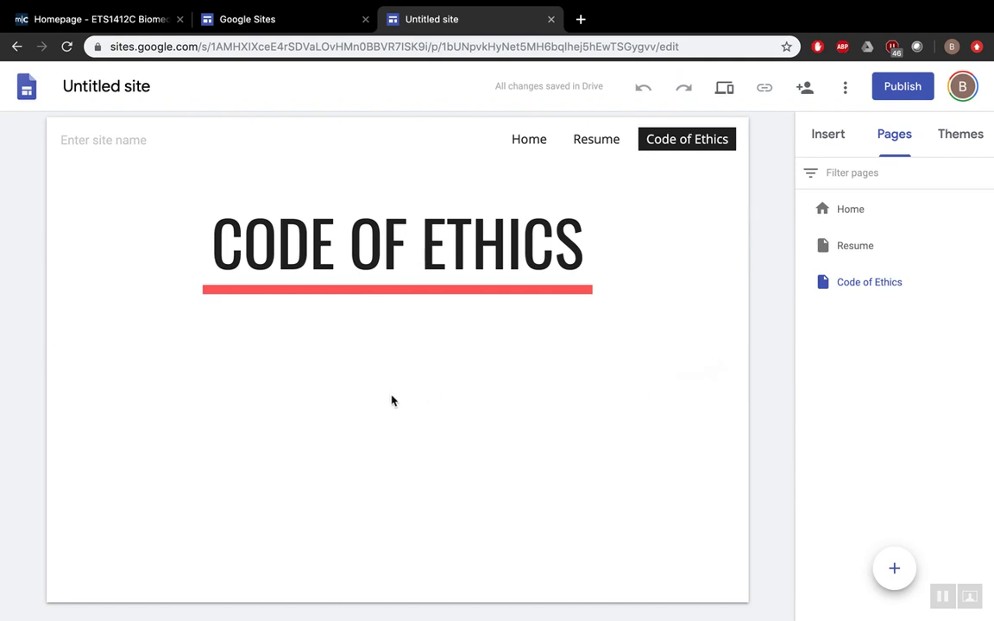
- Add an image-and-text section, remove its image placeholder, and widen the title box
click(839, 138)
click(872, 355)
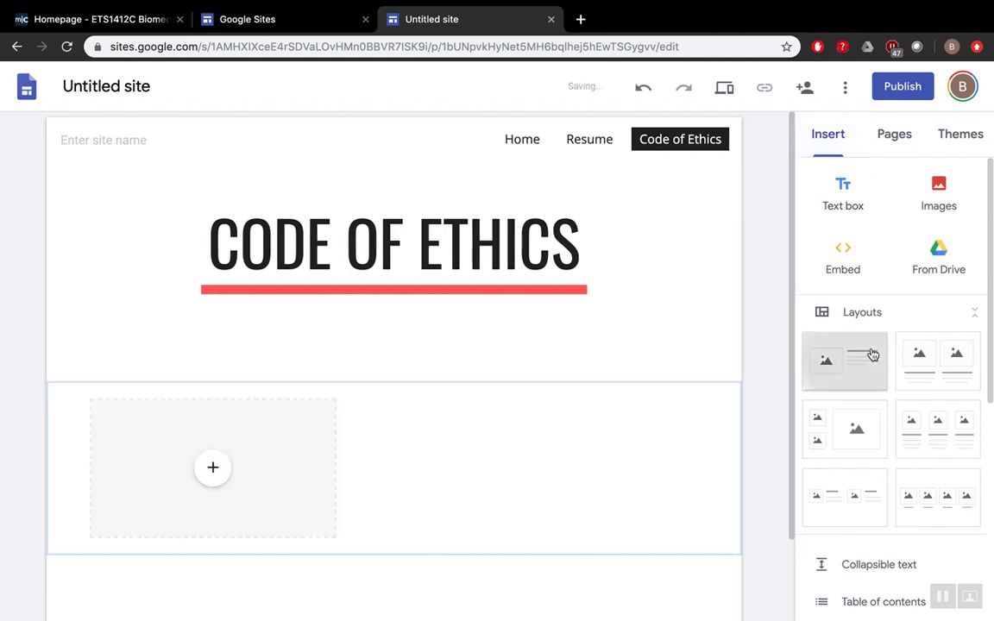
click(264, 377)
key(BackSpace)
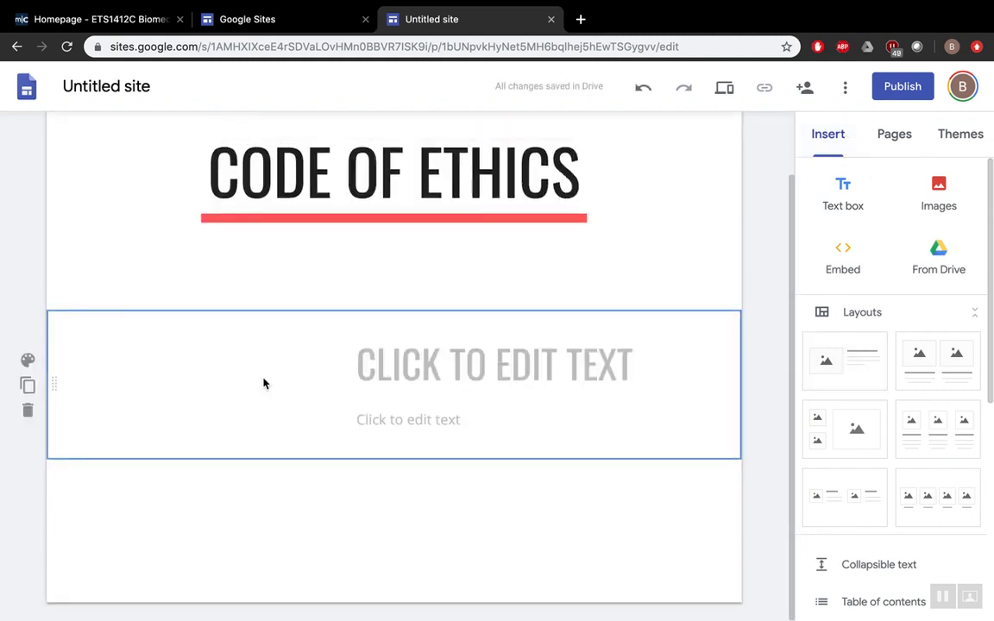
click(374, 366)
drag(349, 363, 86, 366)
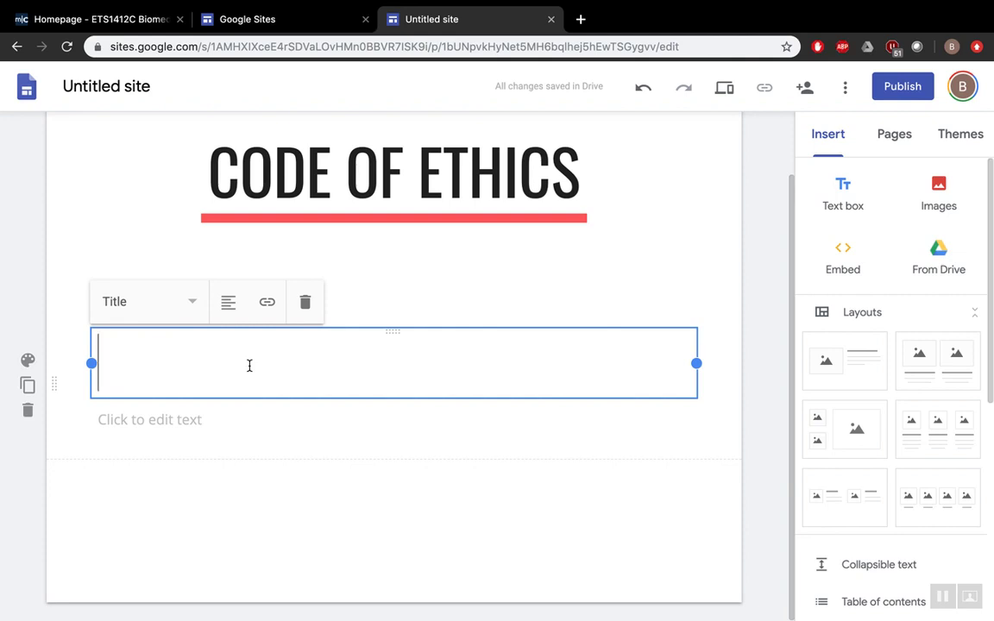
- Title the section 'CODE OF ETHICS TEXT' in Small style, leaving the body empty
text(CO)
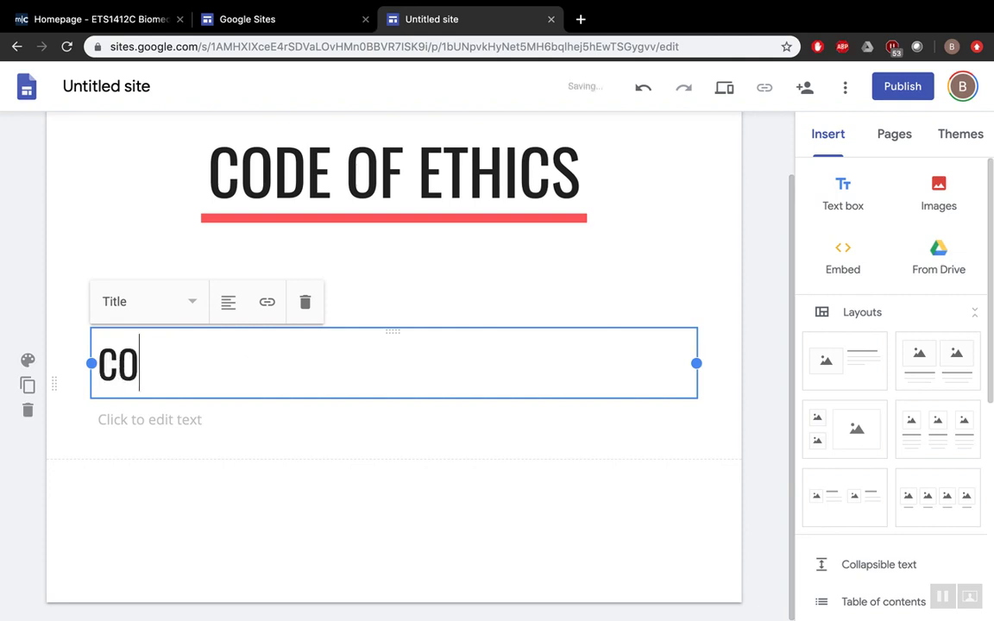
text(DE OF ETHICS TEXT)
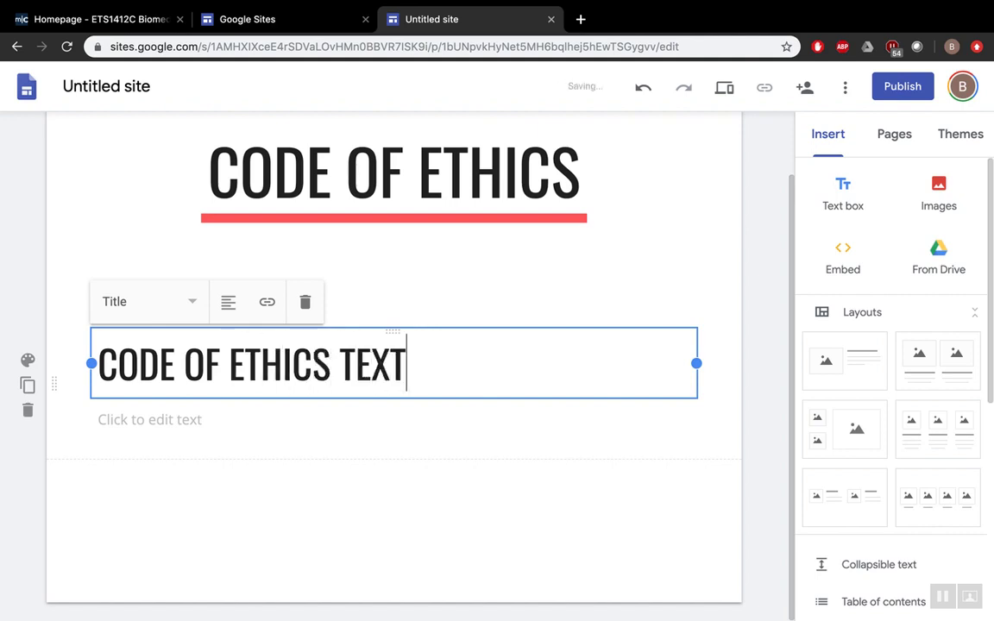
triple_click(172, 362)
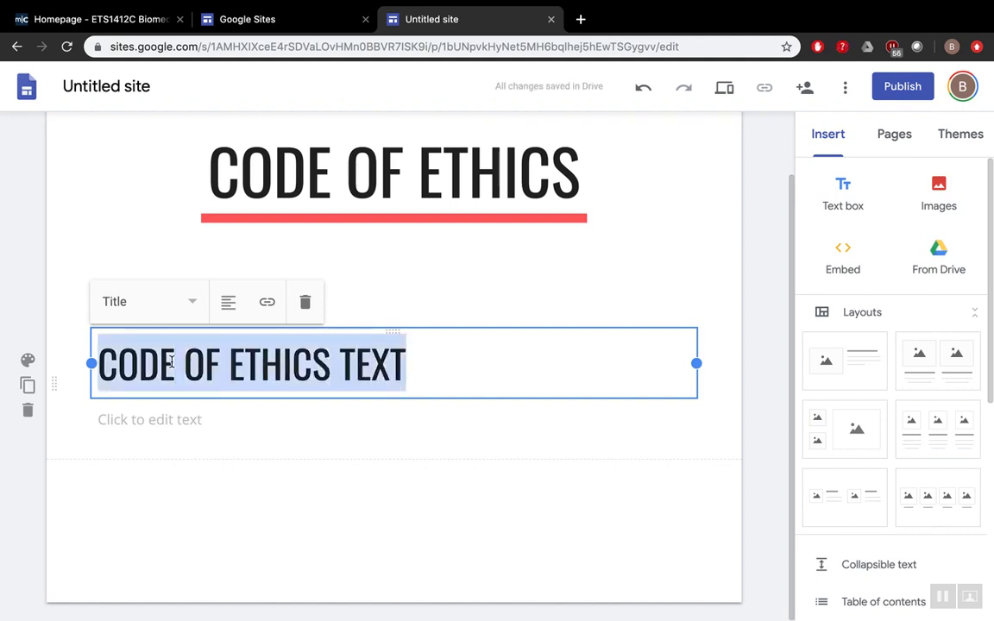
click(191, 301)
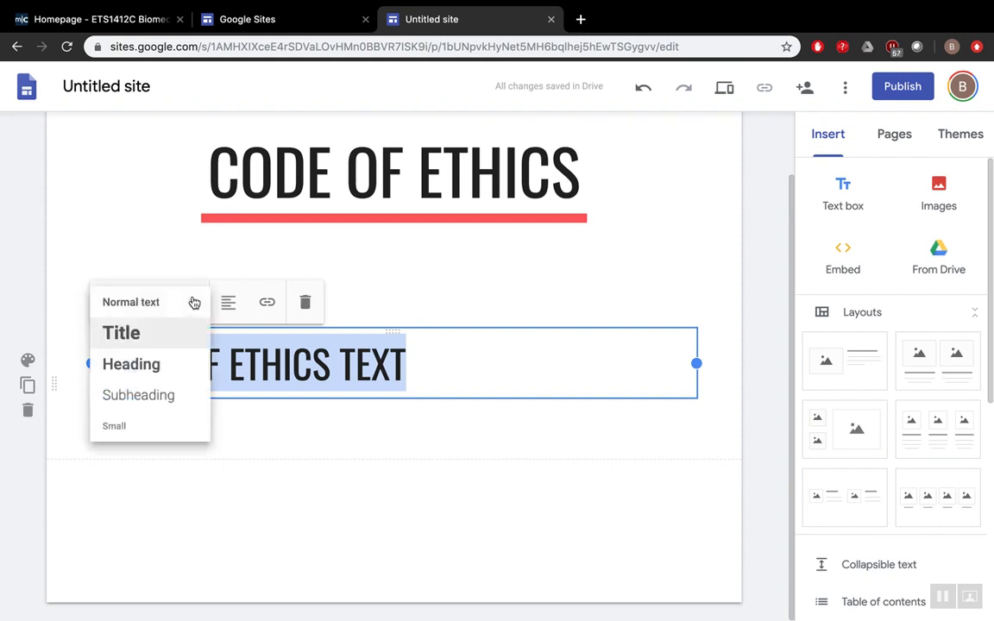
click(158, 420)
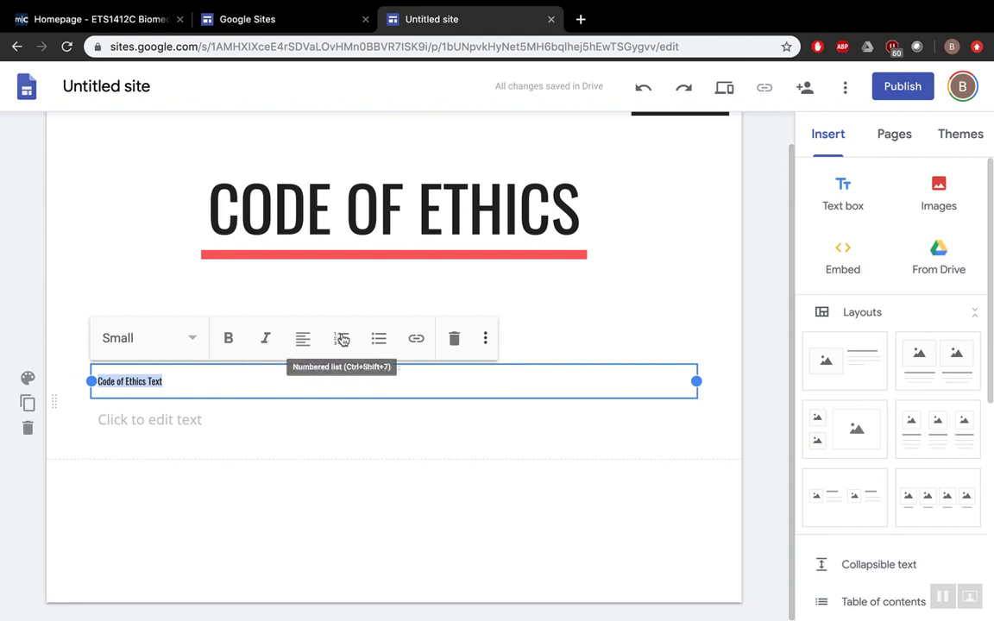
click(485, 338)
click(496, 517)
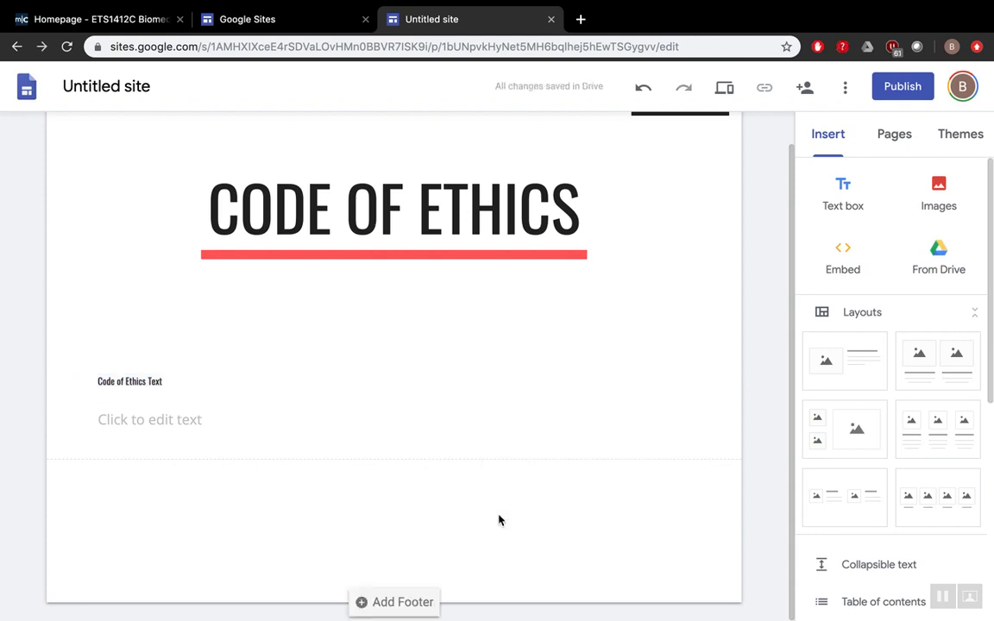
scroll(292, 368, up, 1)
scroll(292, 368, up, 1)
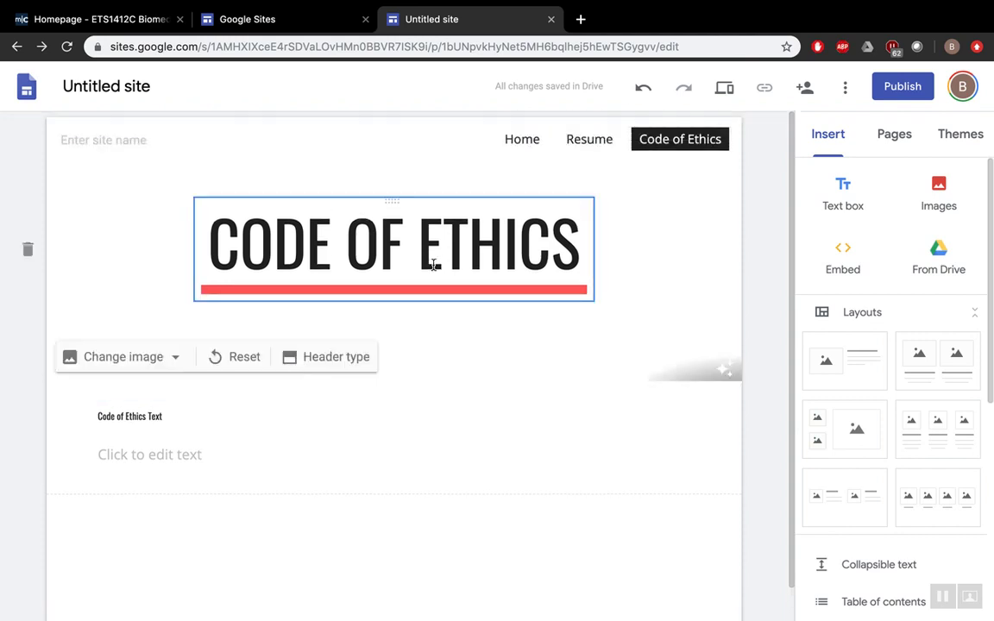
click(110, 454)
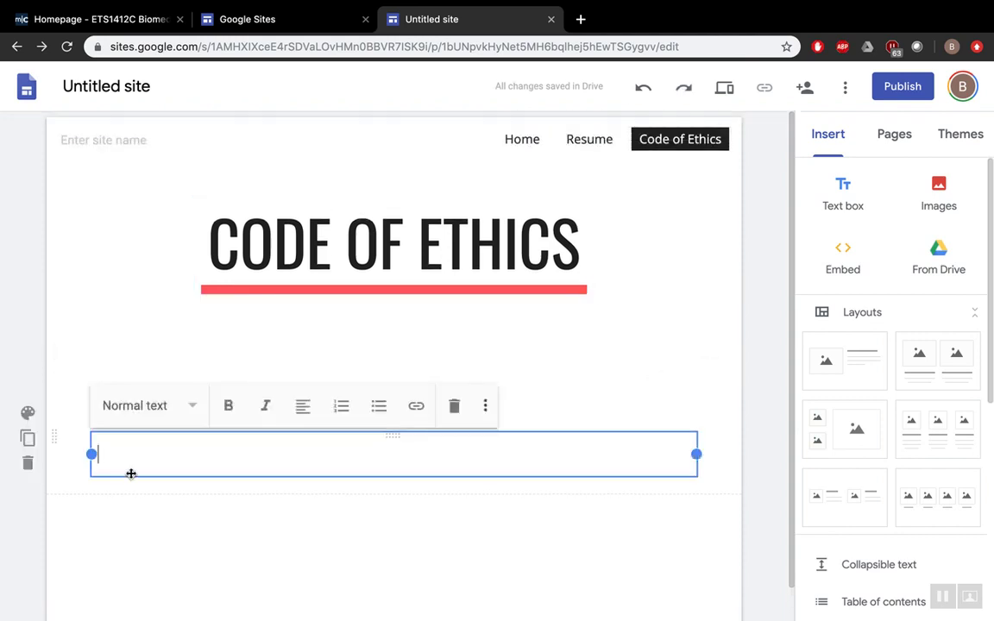
click(149, 538)
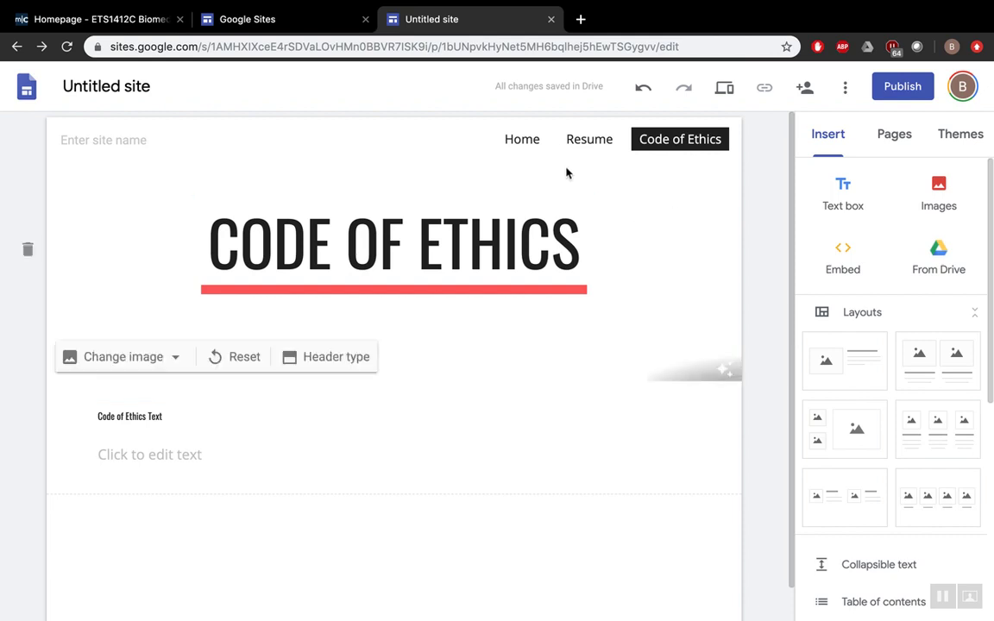
click(528, 145)
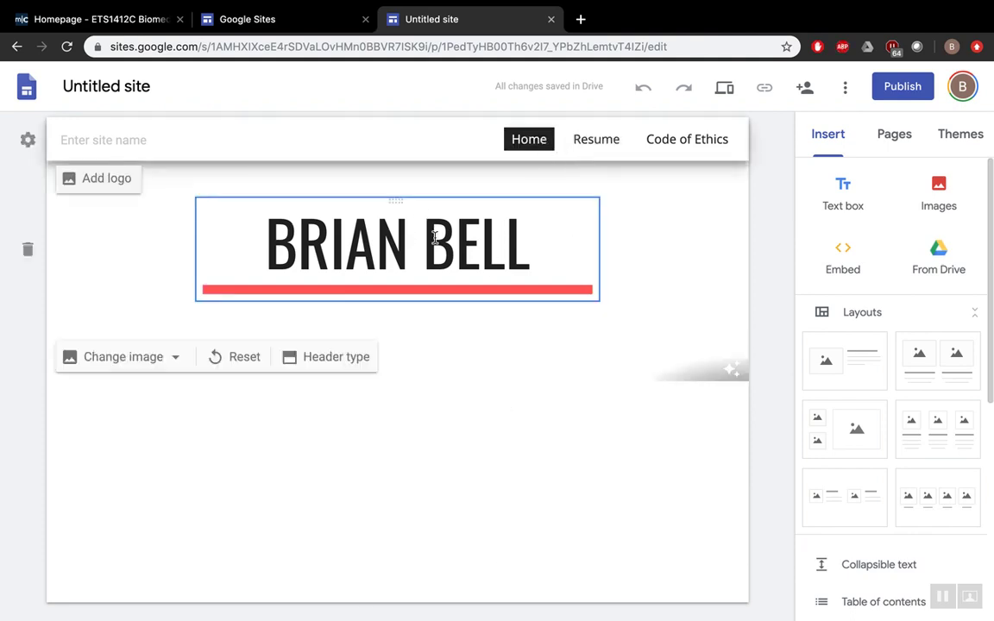
click(598, 140)
click(512, 145)
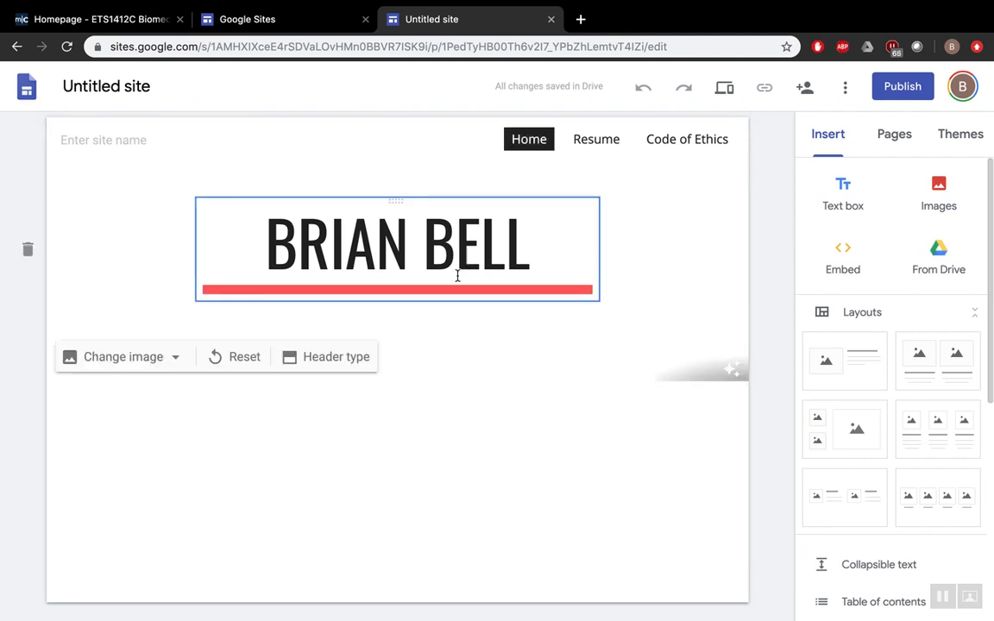
click(594, 143)
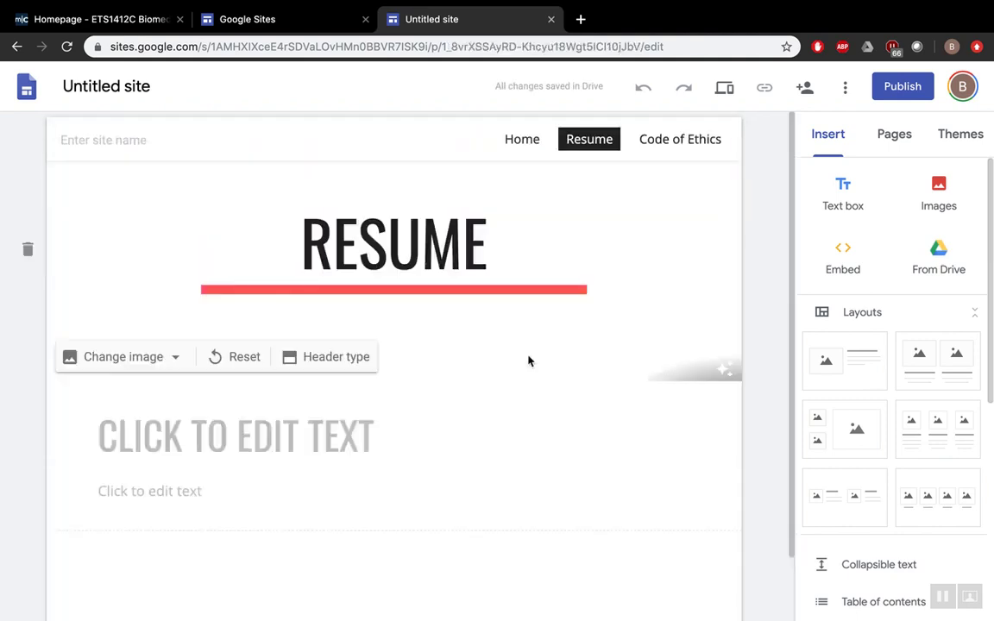
scroll(524, 457, down, 1)
scroll(523, 461, up, 2)
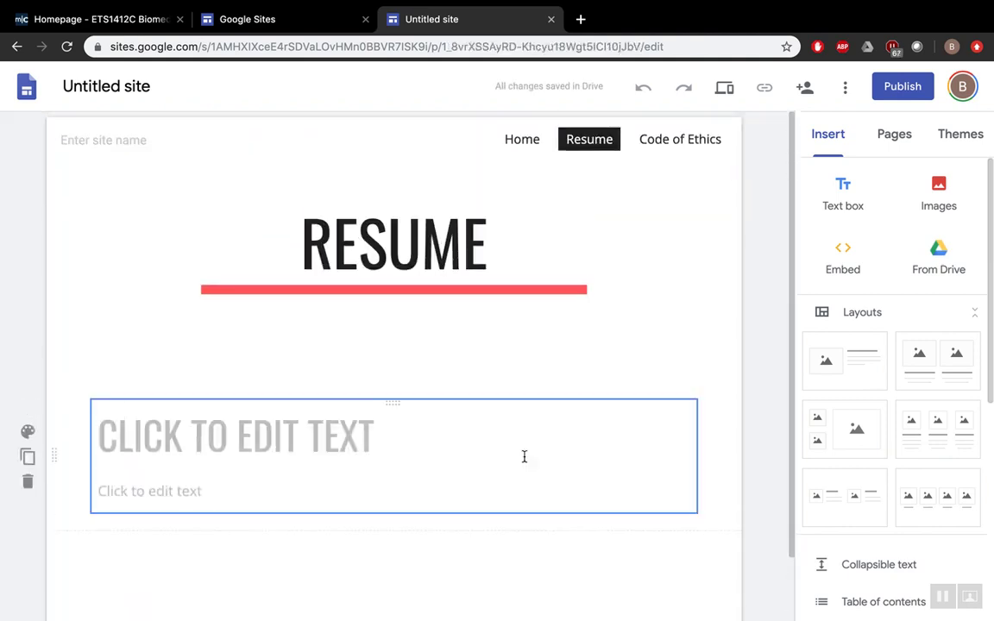
click(676, 144)
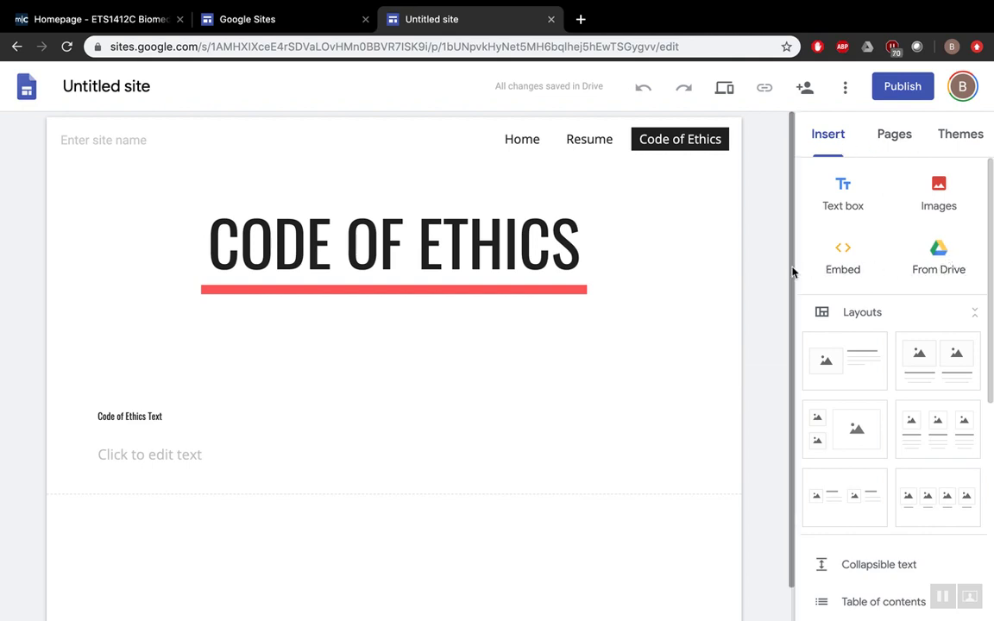
- Add a new page named Badges to the site
click(891, 143)
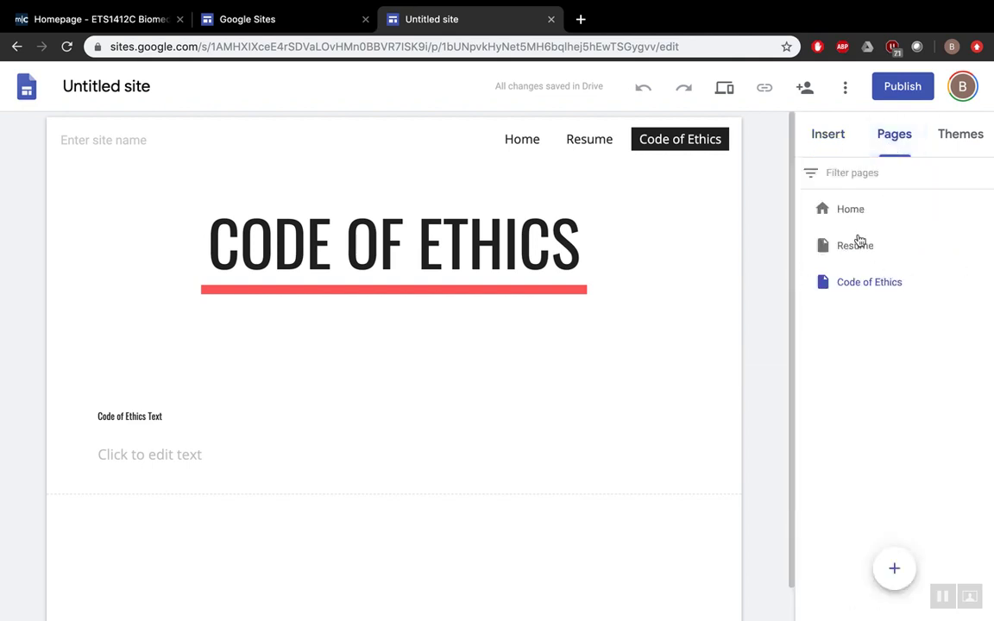
click(895, 573)
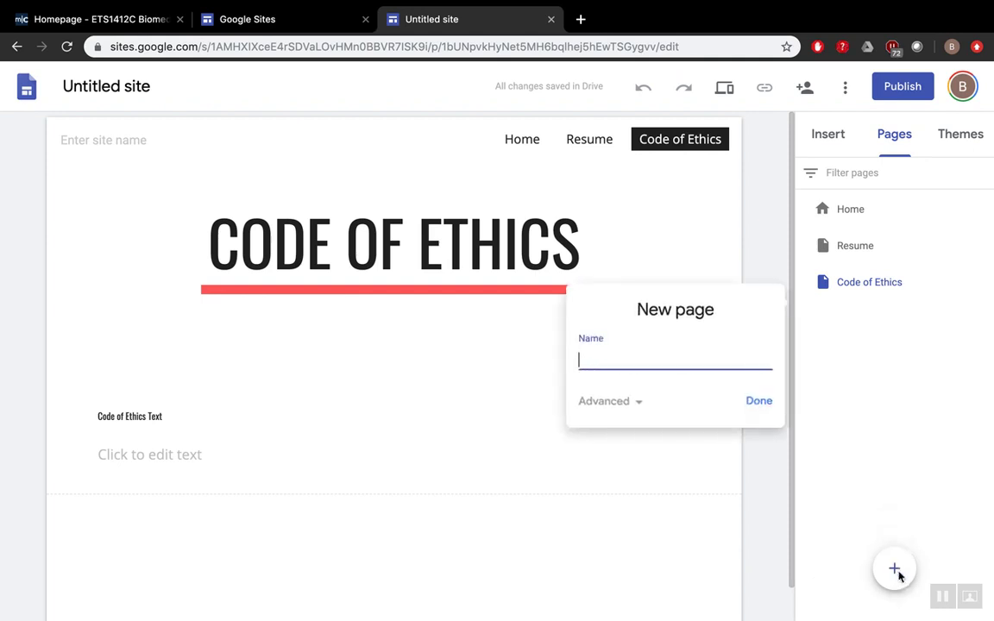
text(Badges)
click(760, 404)
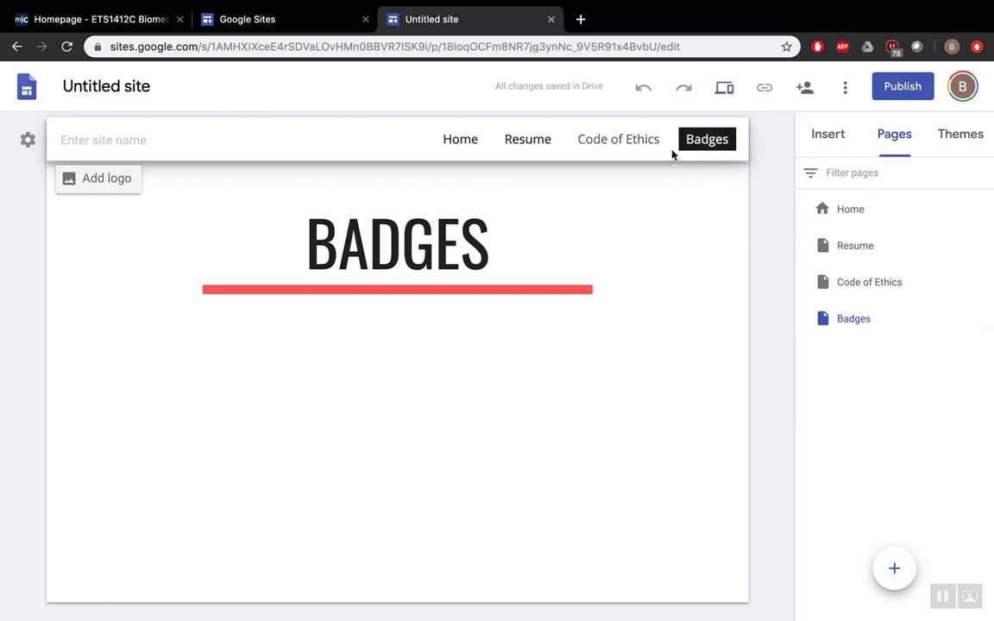
click(448, 217)
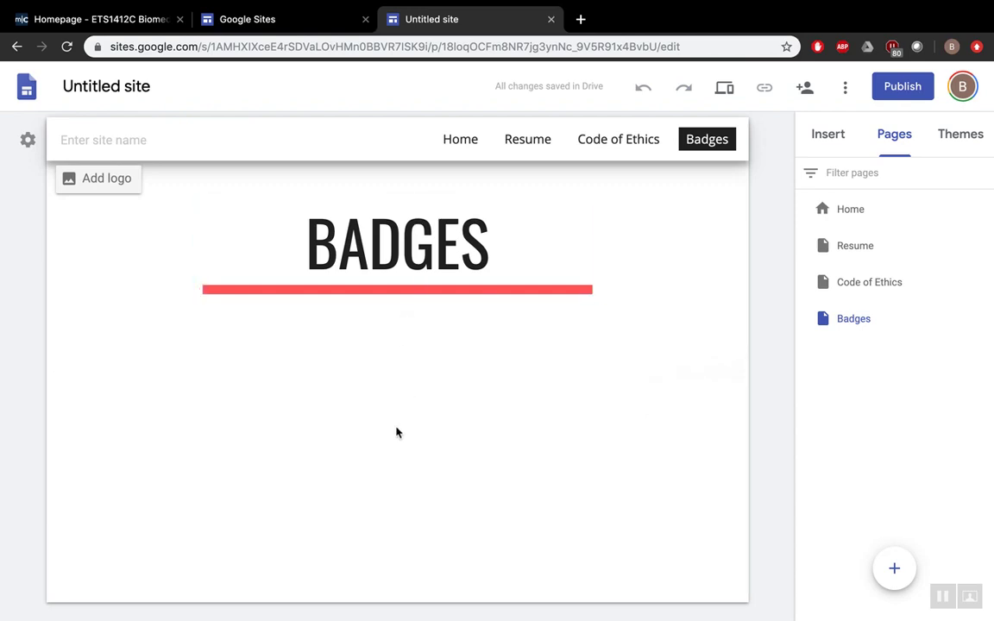
- Add an image-and-text section titled 'INFUSION PUMP' with body text 'Link'
click(829, 140)
click(860, 371)
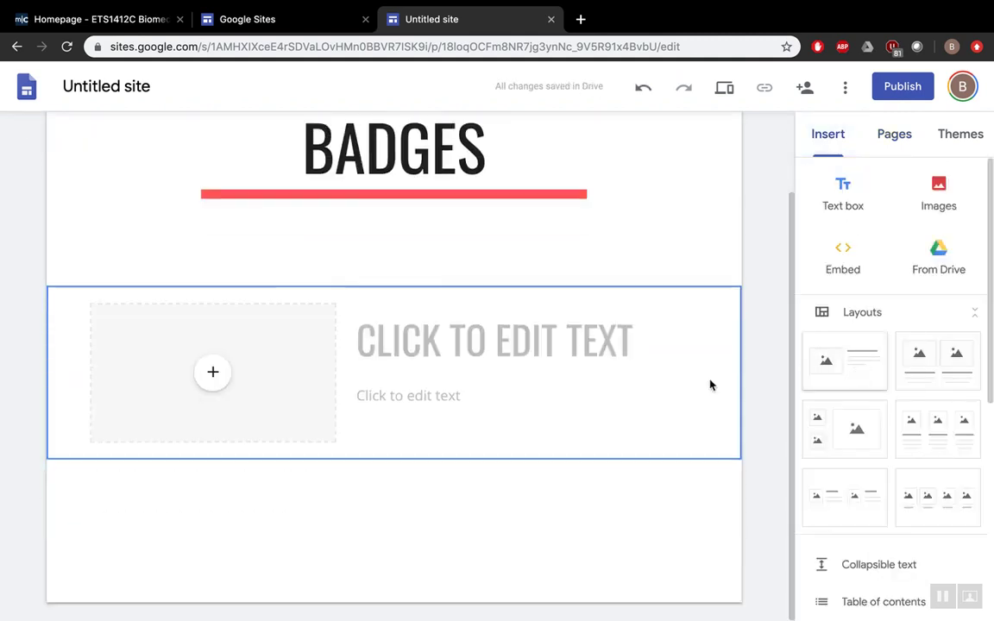
click(423, 355)
text(INFUSION PU)
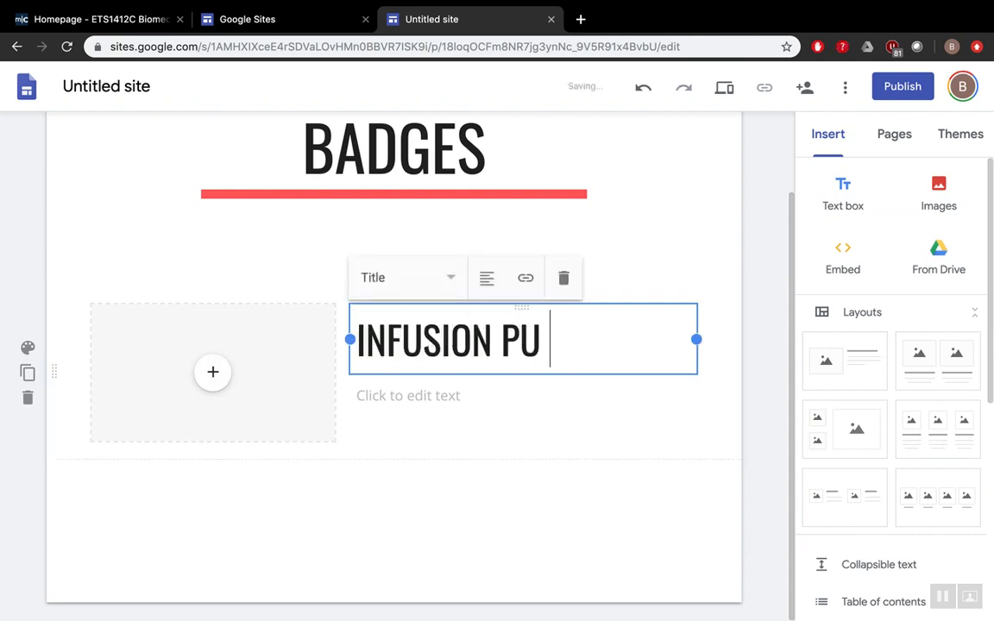
key(BackSpace)
text(MP)
click(383, 380)
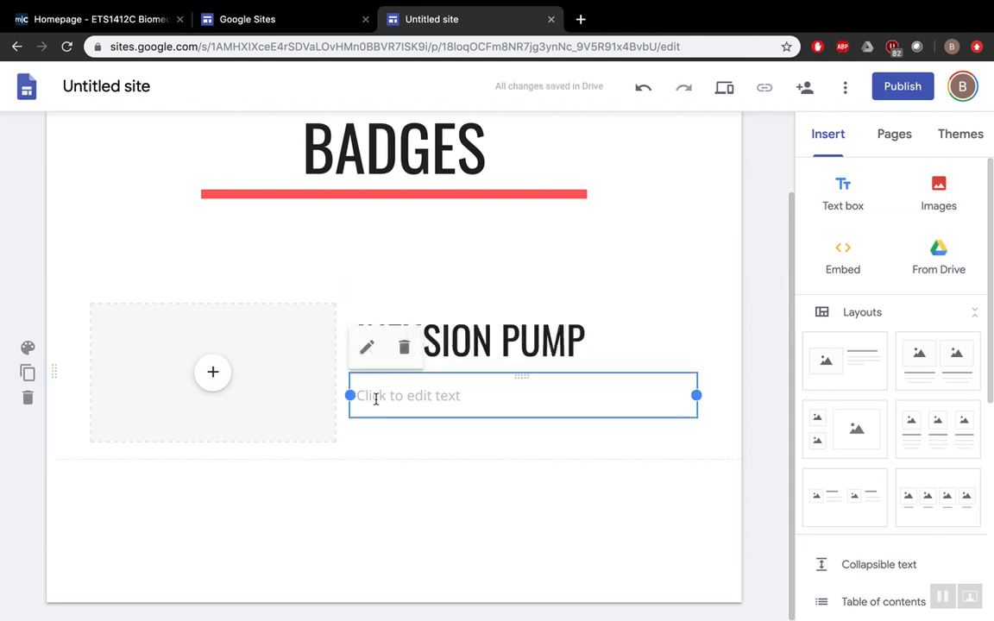
click(377, 400)
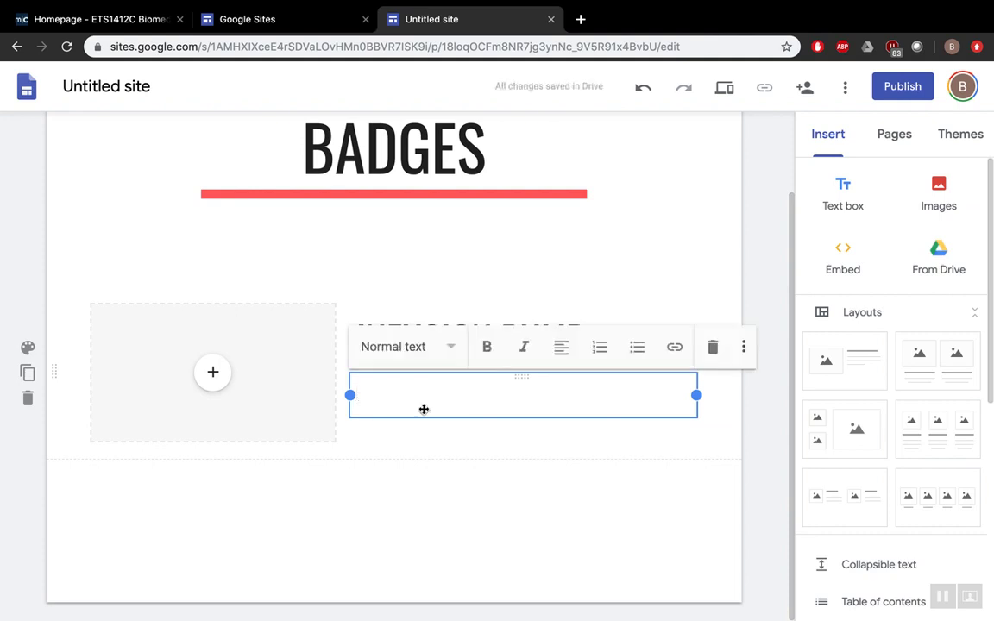
text(Link)
- Search 'spc bmet youtube' in a new tab and open the SPC BMET YouTube channel
click(579, 20)
text(you)
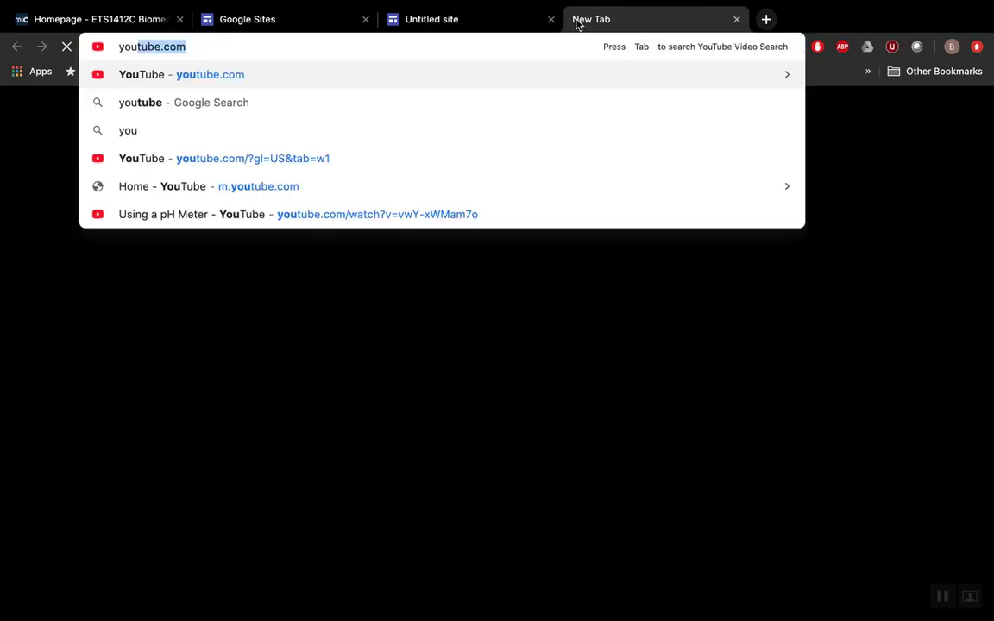
text(tu)
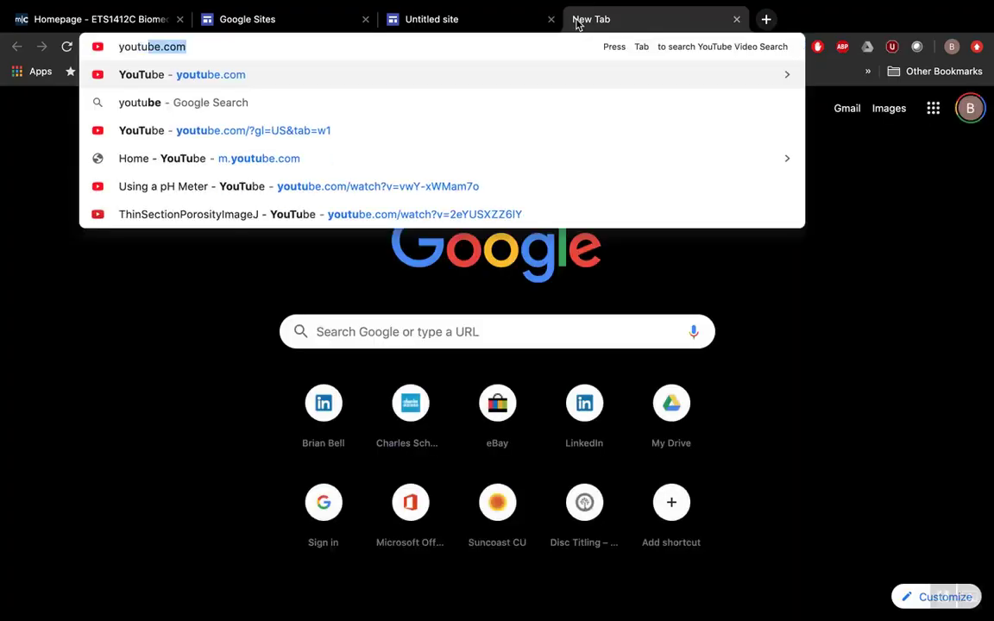
key(BackSpace)
key(BackSpace)
key(BackSpace)
key(BackSpace)
key(BackSpace)
key(BackSpace)
text(spc be)
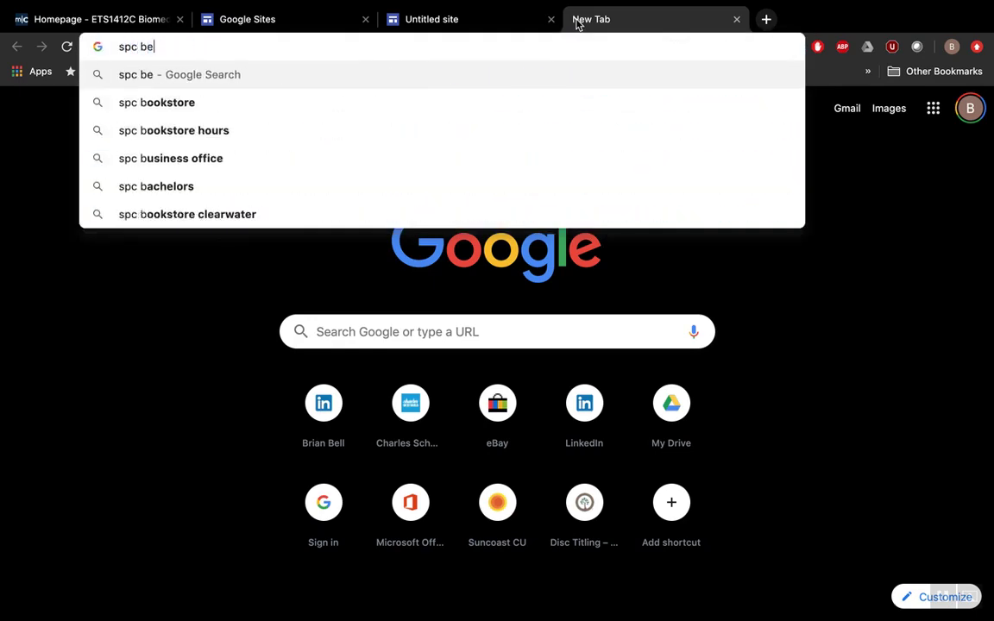
key(BackSpace)
text(met youtube)
key(Return)
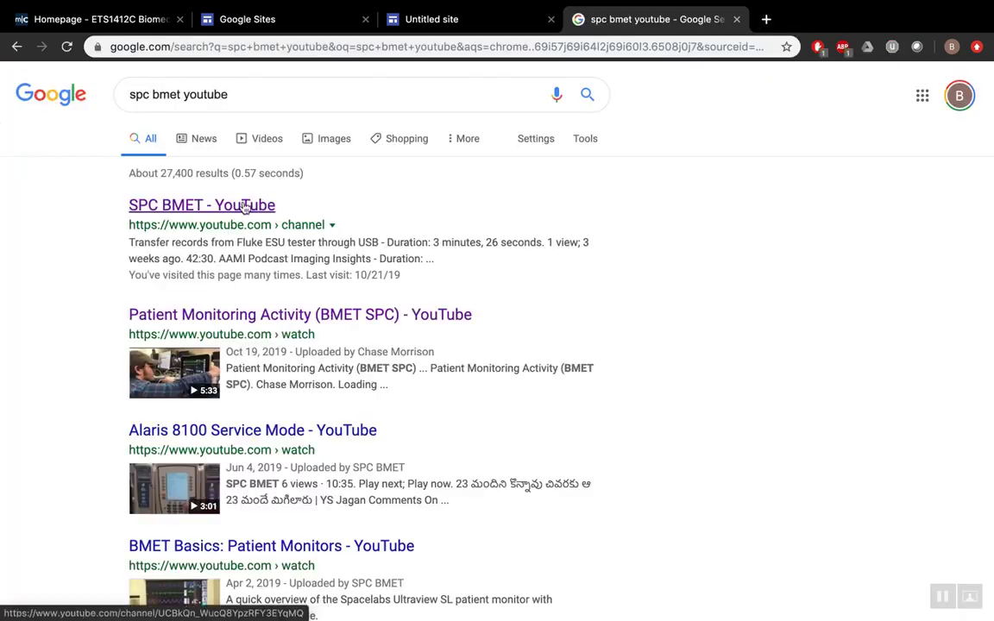
click(244, 207)
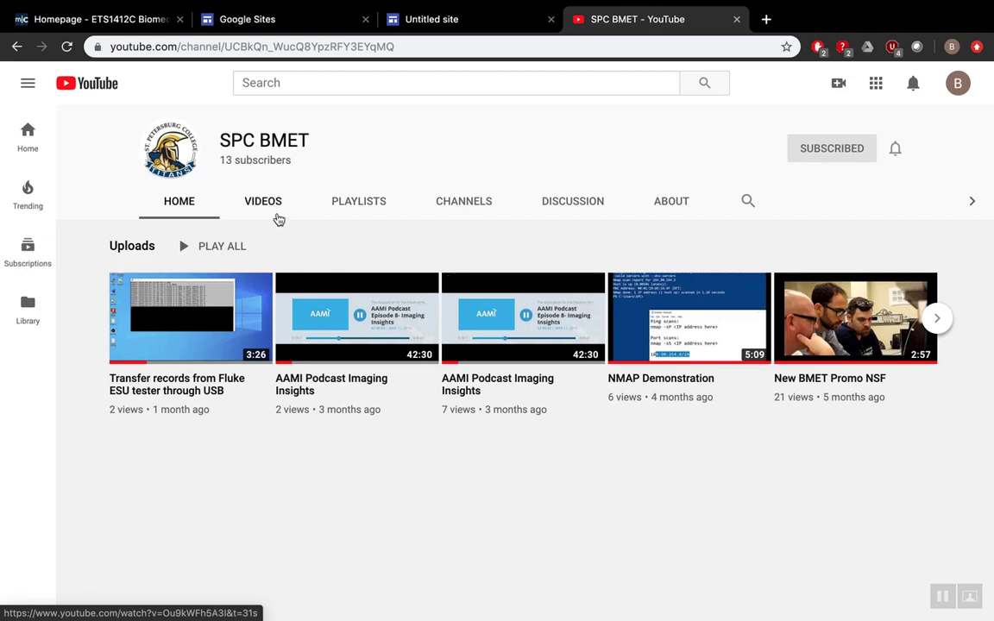
- Find the Alaris Preventative Maintenance Instructional Video among the channel's videos and copy its URL
click(264, 211)
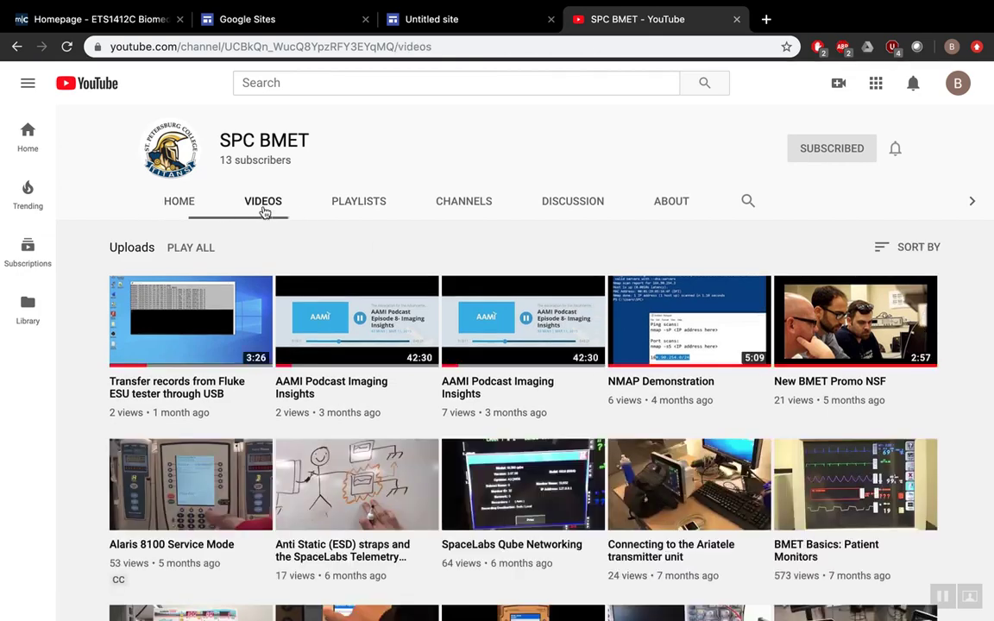
scroll(559, 440, down, 3)
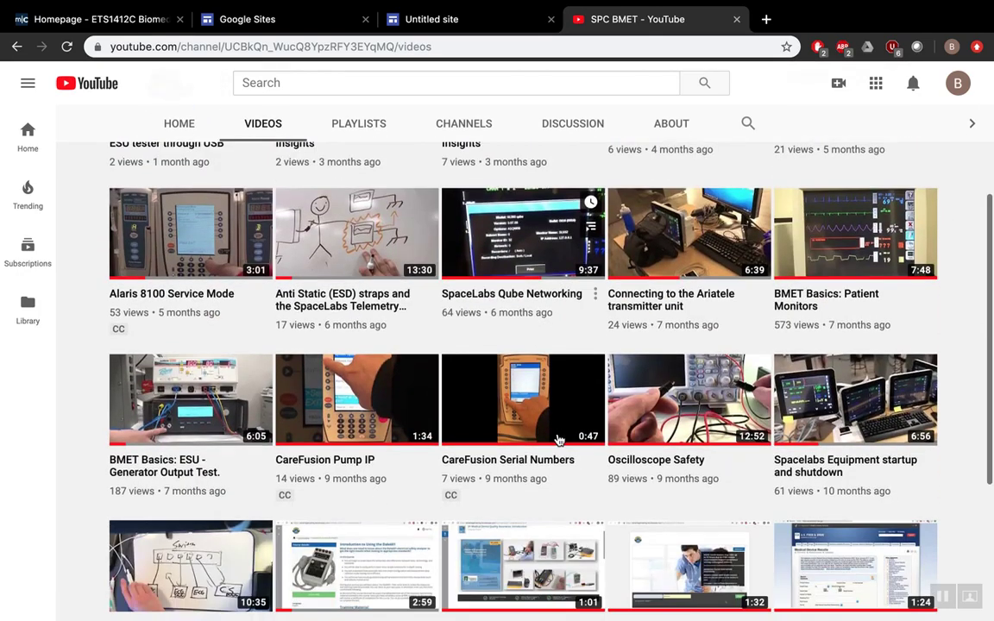
scroll(559, 440, down, 1)
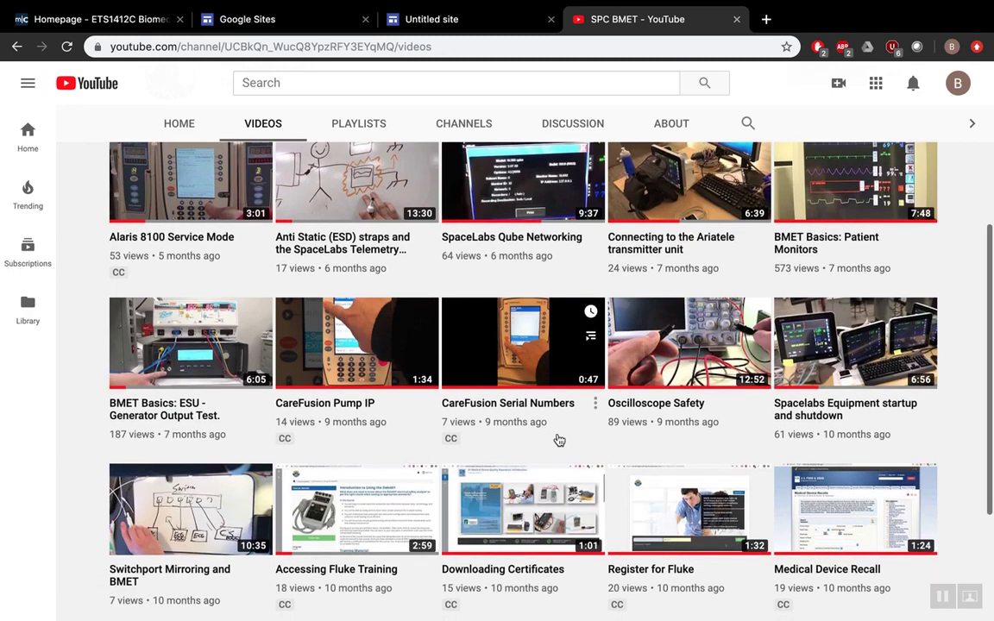
scroll(559, 440, up, 2)
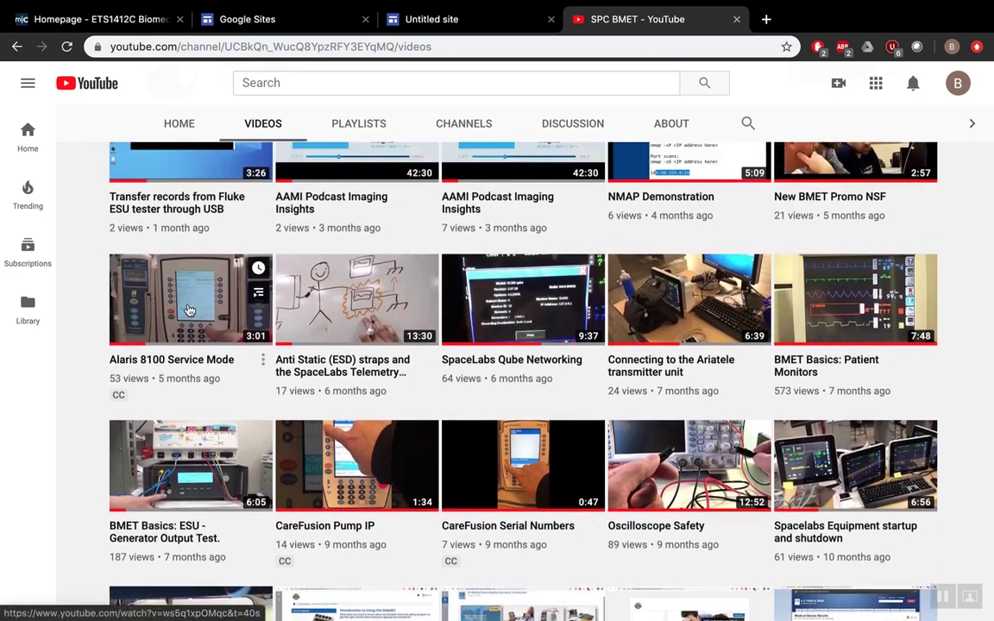
scroll(190, 311, up, 1)
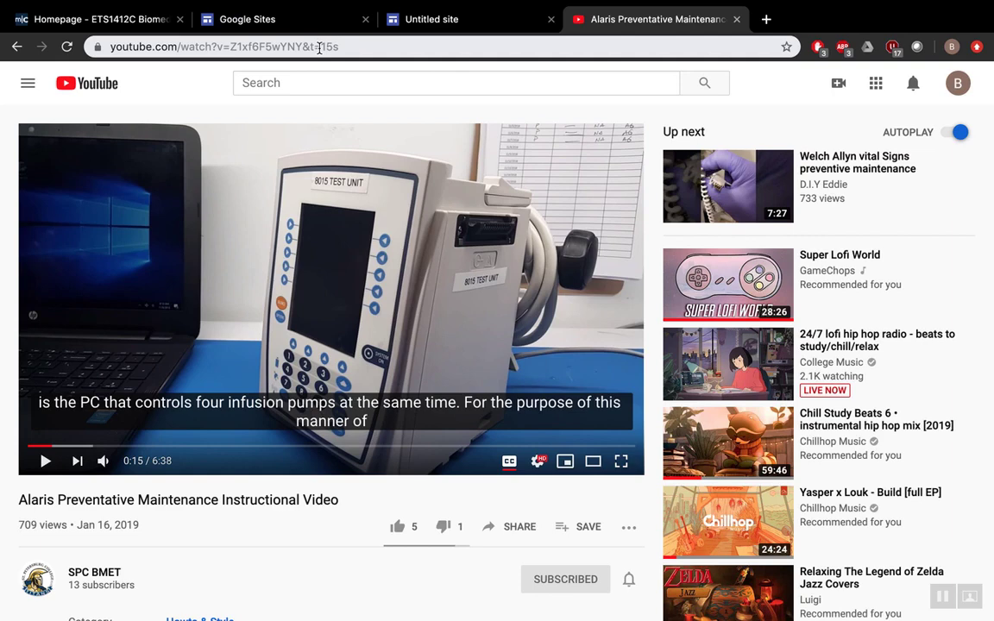
click(318, 47)
key(super+c)
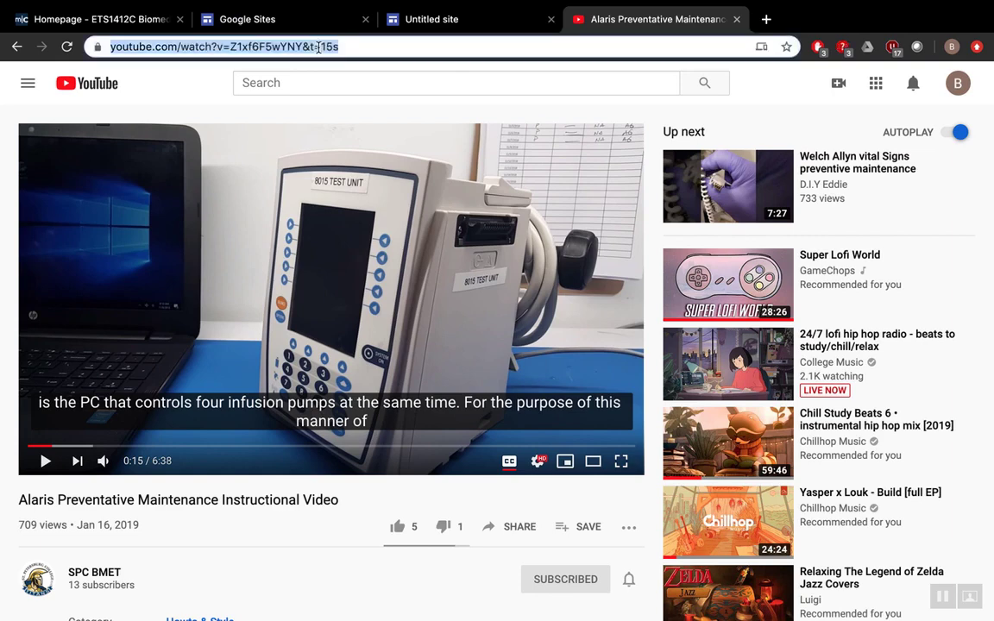
- Replace the INFUSION PUMP 'Link' placeholder with the pasted Alaris video URL
click(470, 17)
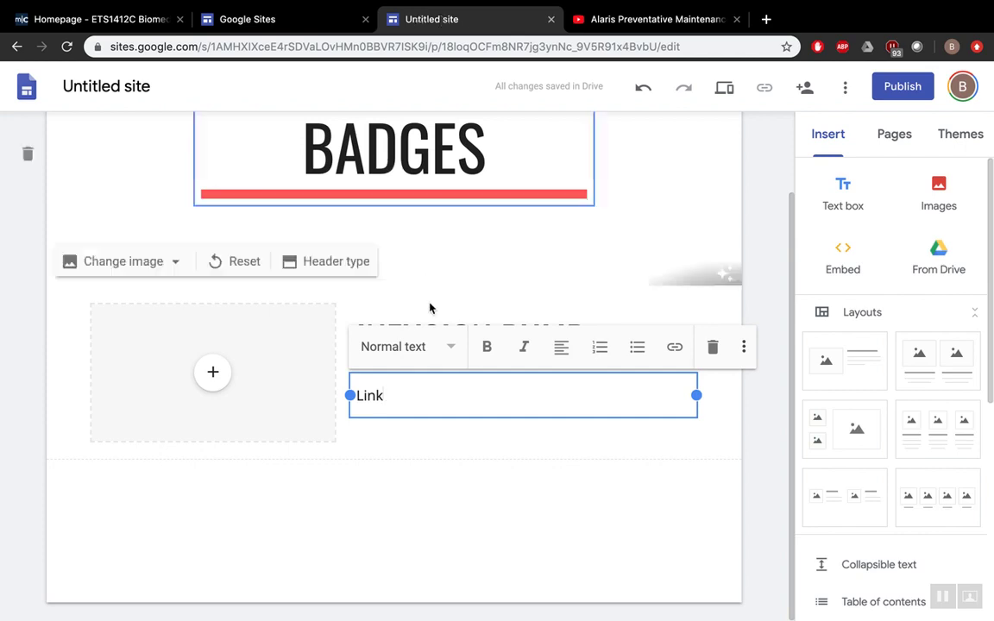
double_click(379, 394)
key(super+v)
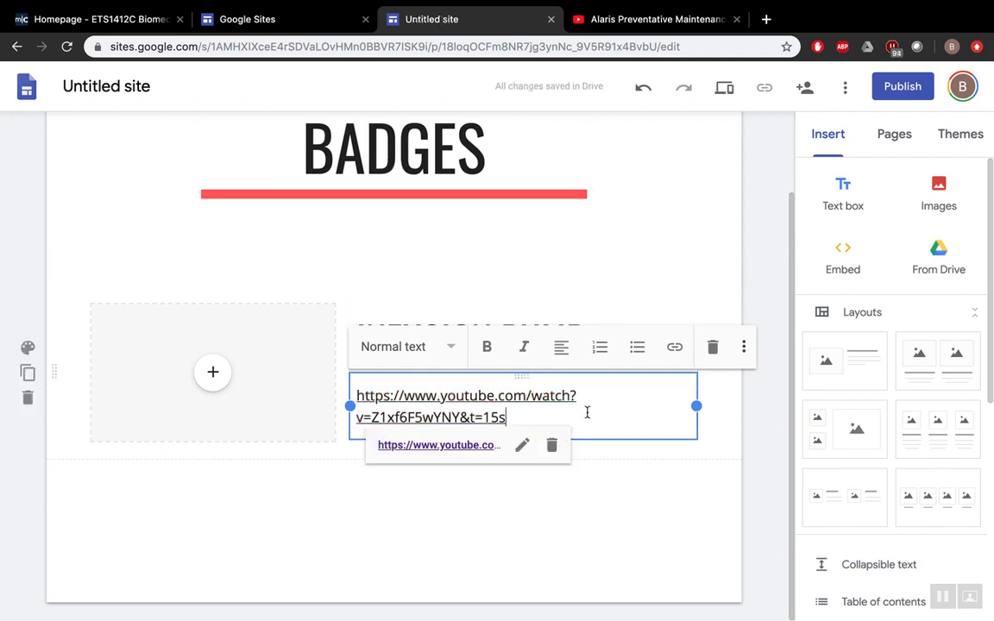
key(Return)
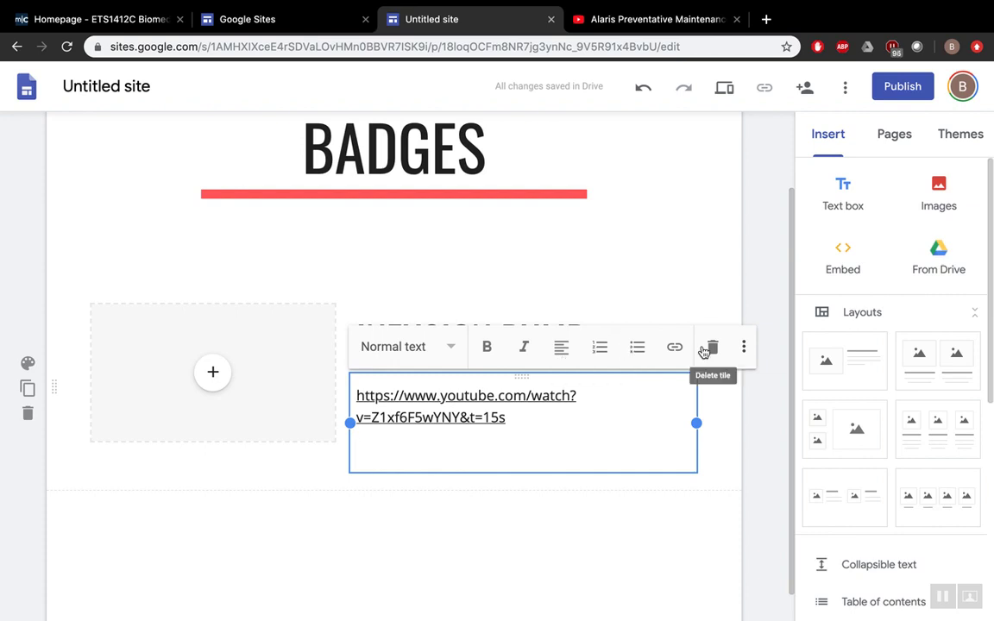
- Scroll the Insert panel down to the YouTube option, leaving the link unchanged
click(682, 347)
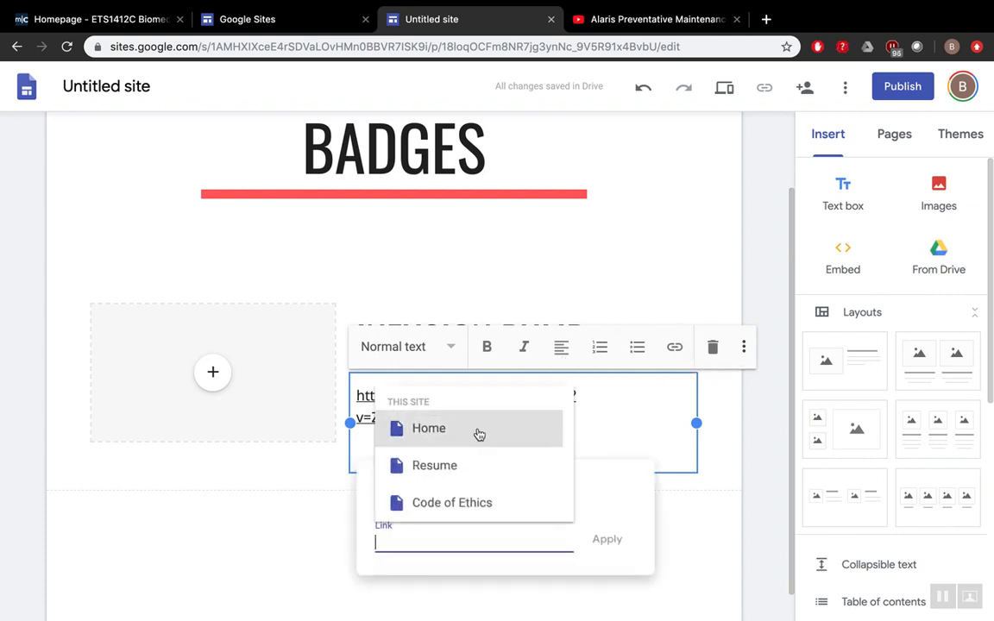
click(759, 384)
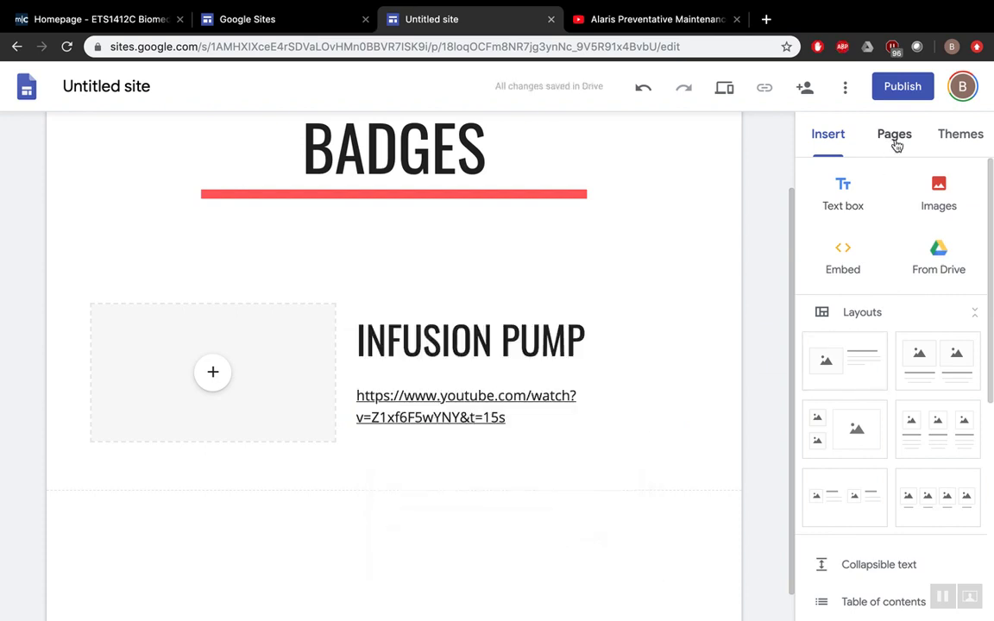
scroll(890, 407, down, 3)
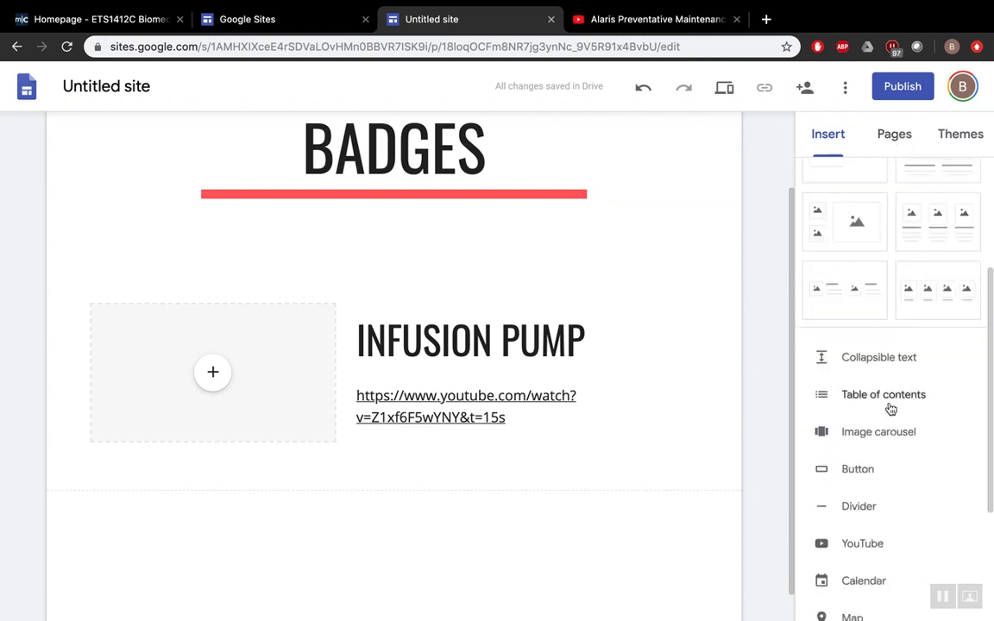
scroll(890, 409, down, 2)
- Insert the Alaris video by searching its pasted URL, and drag it under the INFUSION PUMP title
click(868, 400)
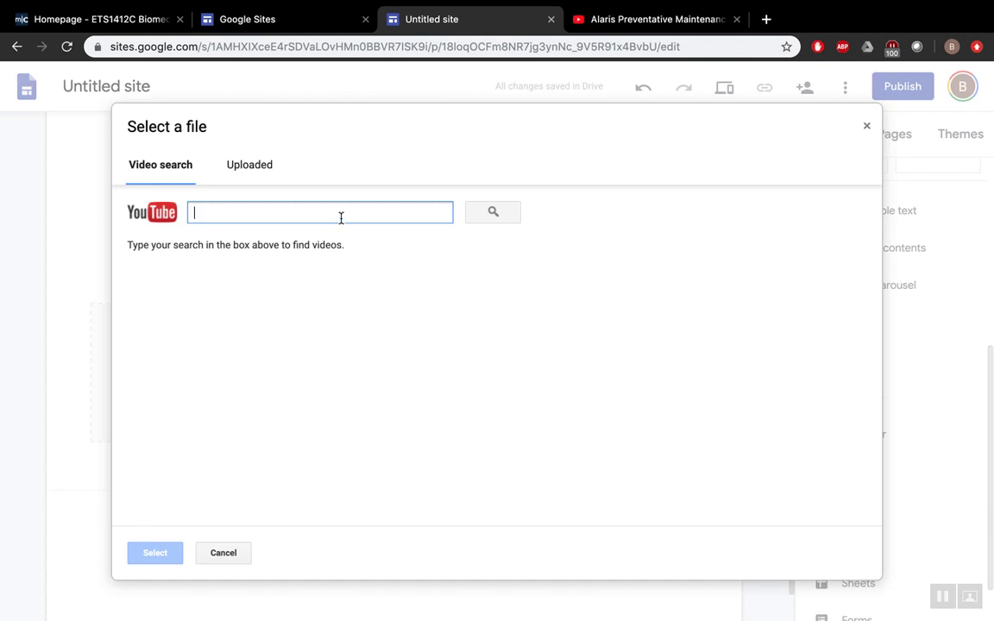
key(super+v)
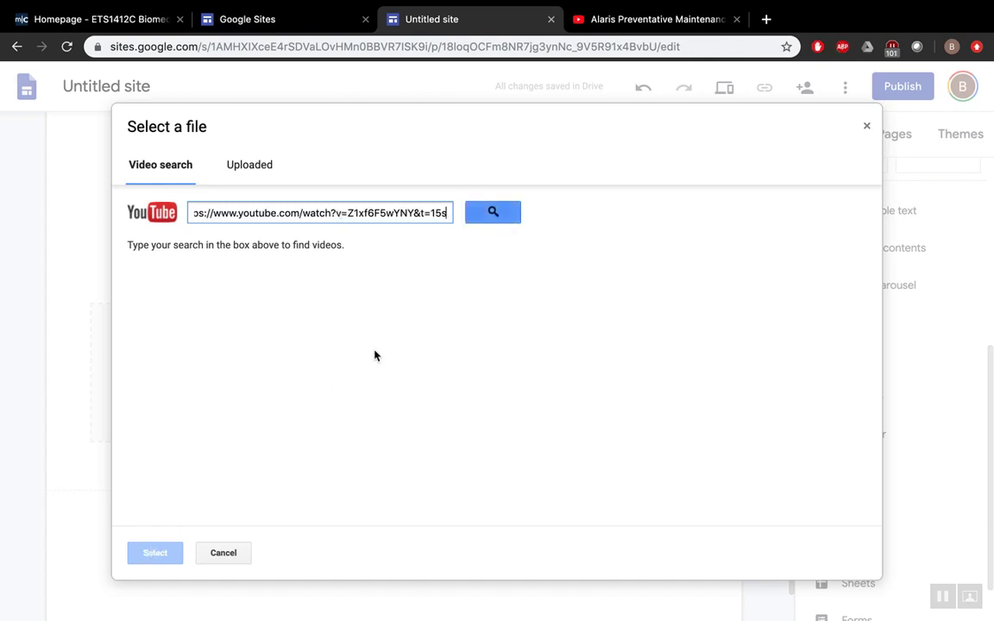
key(Return)
click(318, 262)
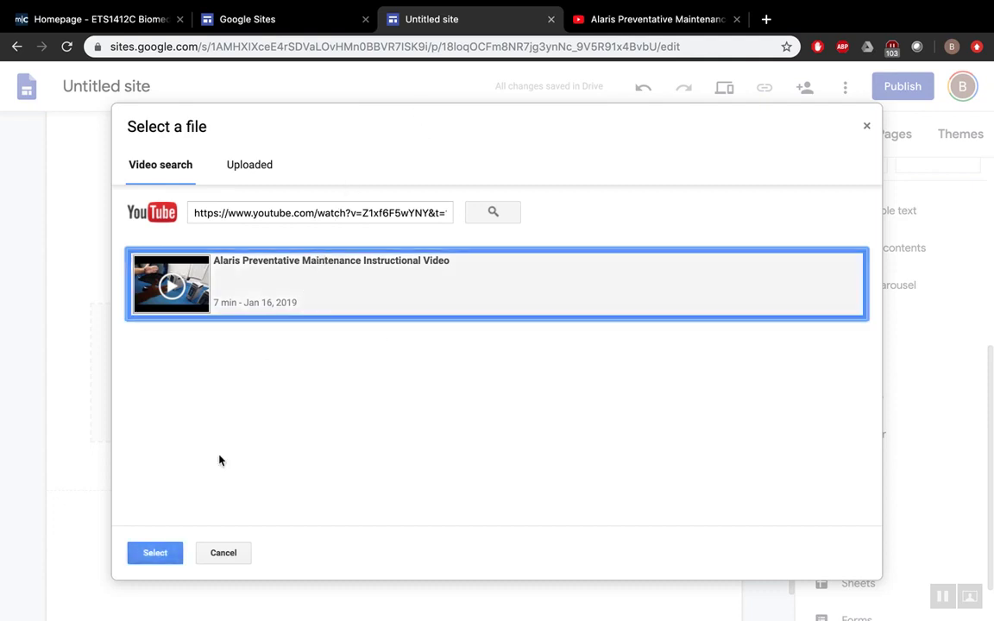
click(165, 559)
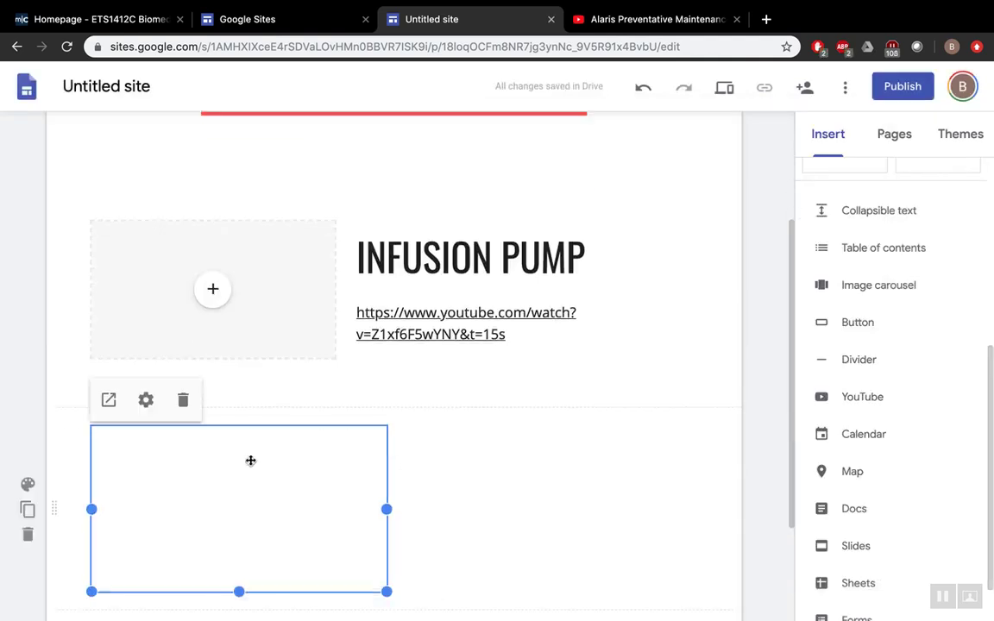
drag(199, 460, 501, 302)
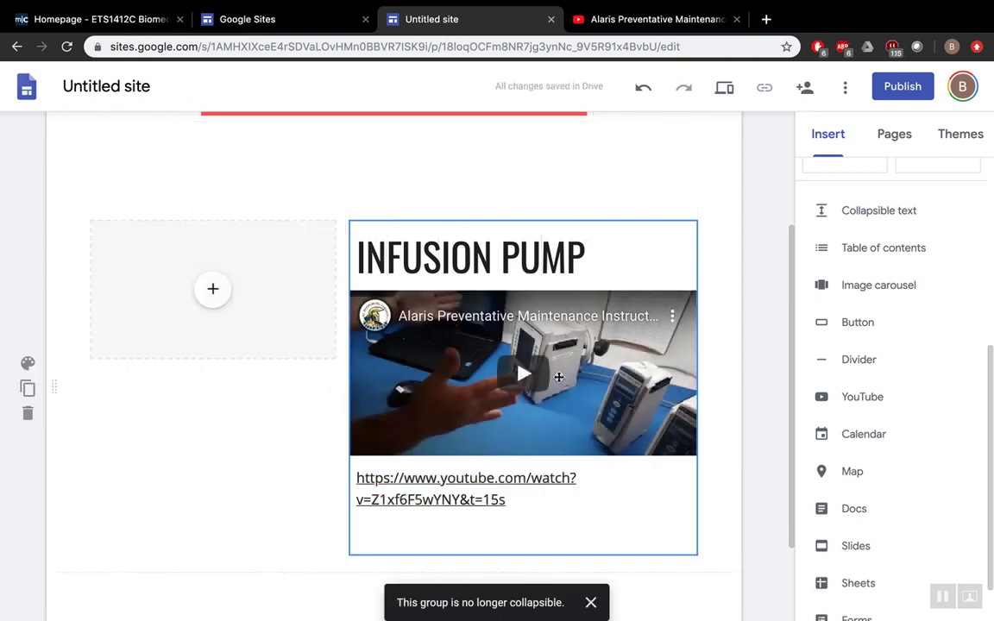
- Delete the YouTube link text below the embedded Alaris video
click(531, 500)
drag(531, 501, 356, 475)
key(BackSpace)
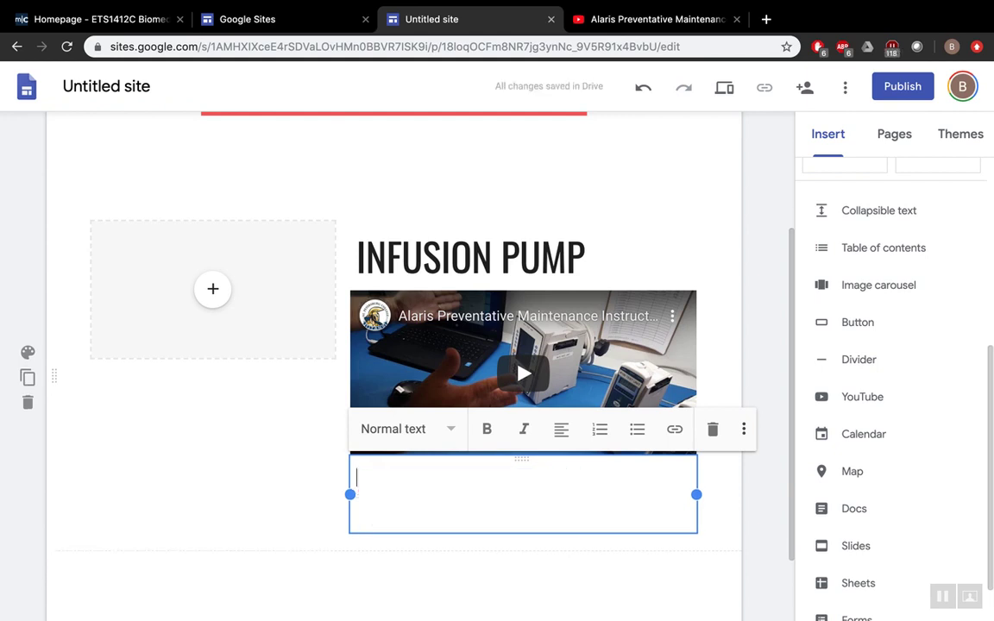
click(288, 452)
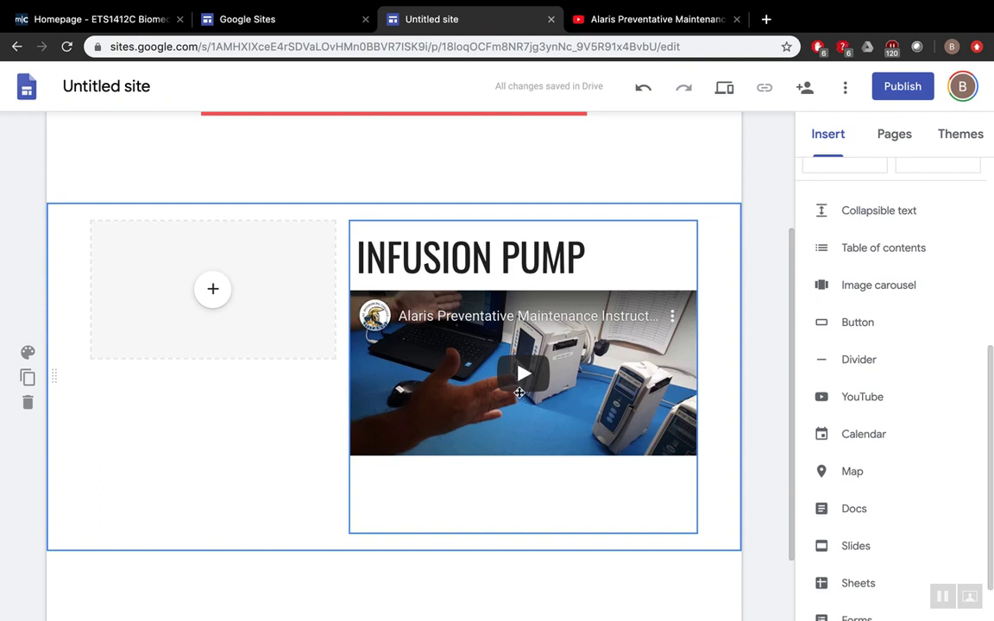
- Check the INFUSION PUMP title and embedded video, then select the whole section
triple_click(445, 263)
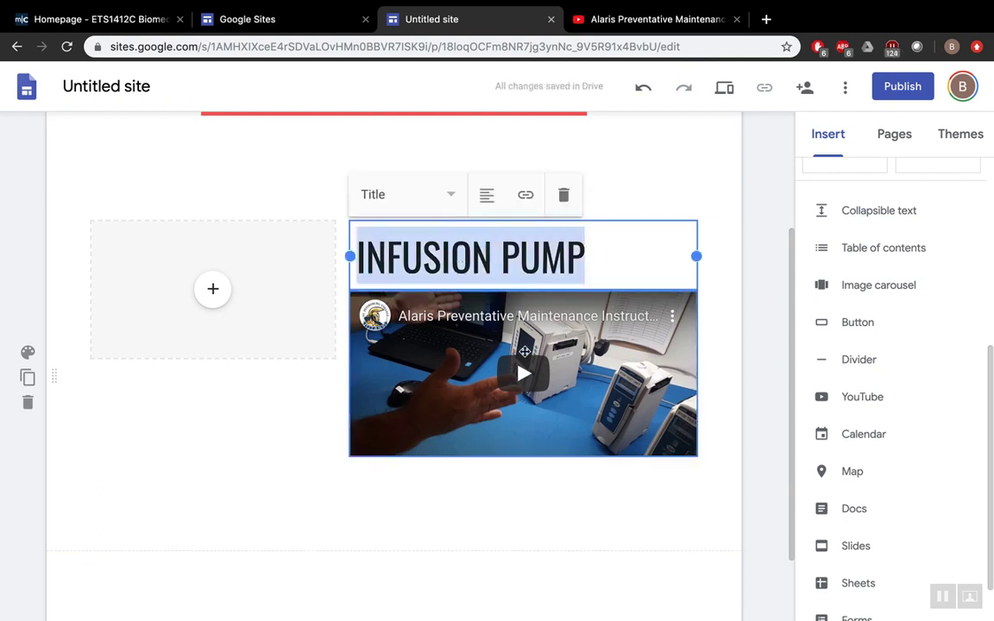
click(512, 501)
click(523, 375)
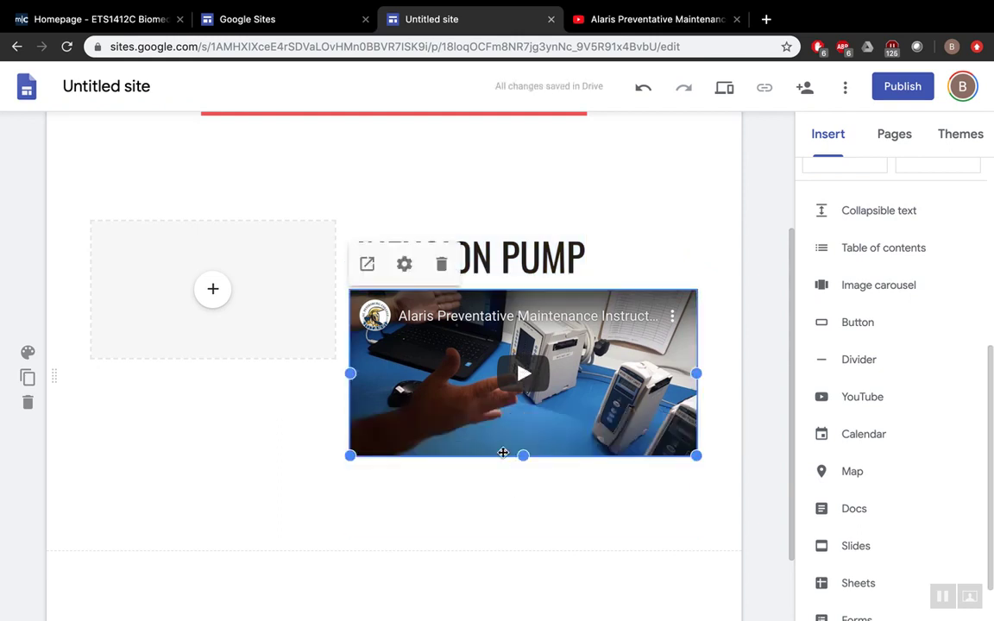
scroll(500, 466, up, 3)
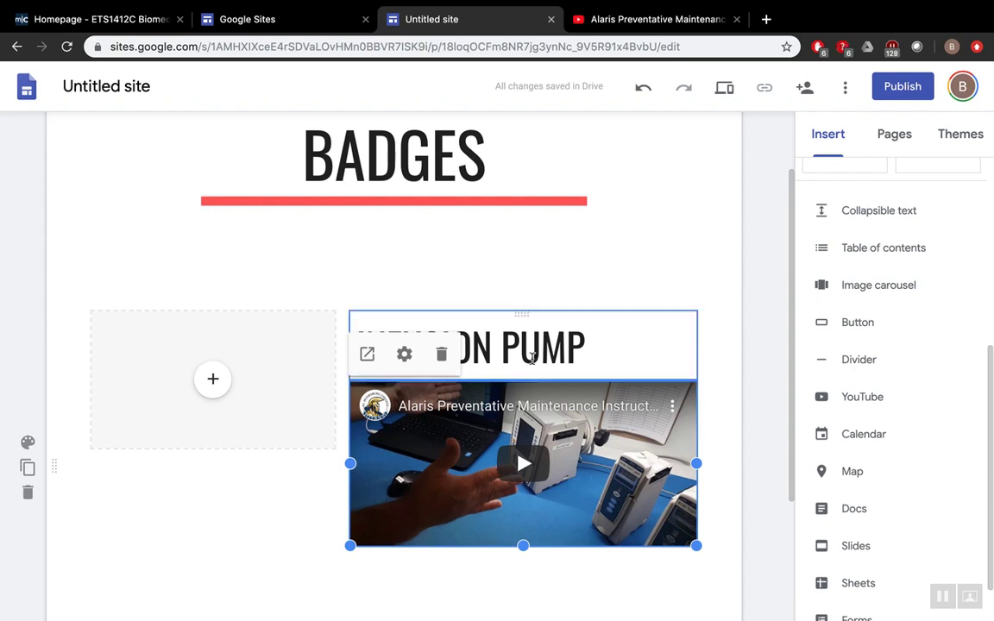
scroll(531, 358, down, 2)
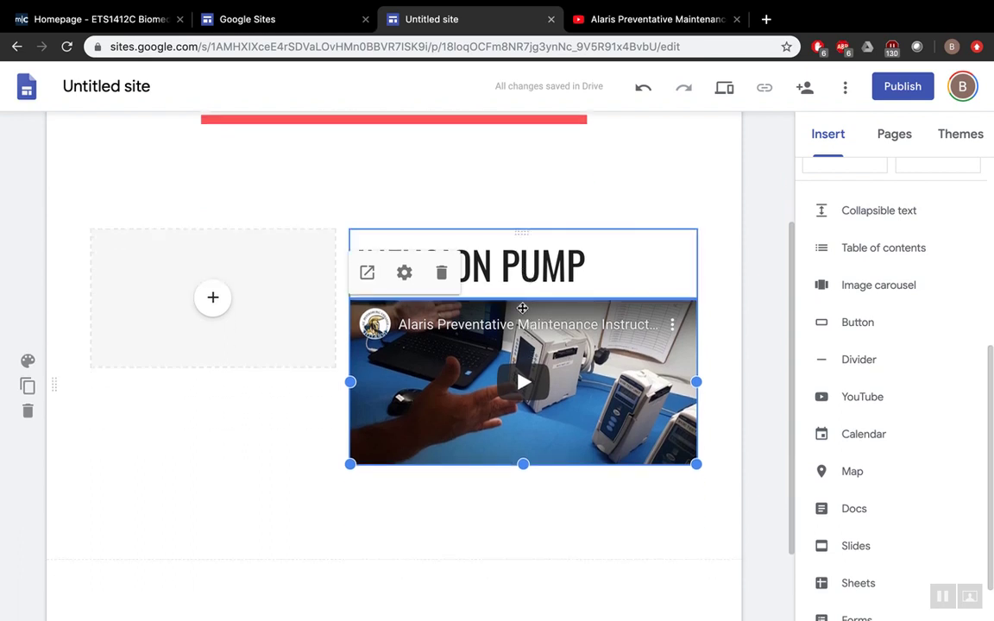
scroll(498, 236, up, 1)
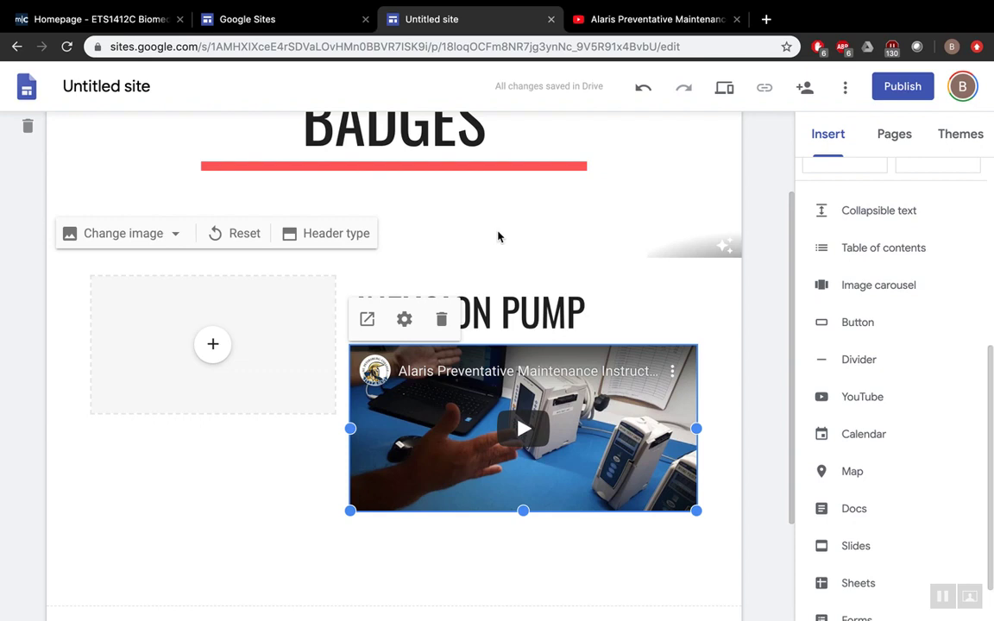
click(516, 309)
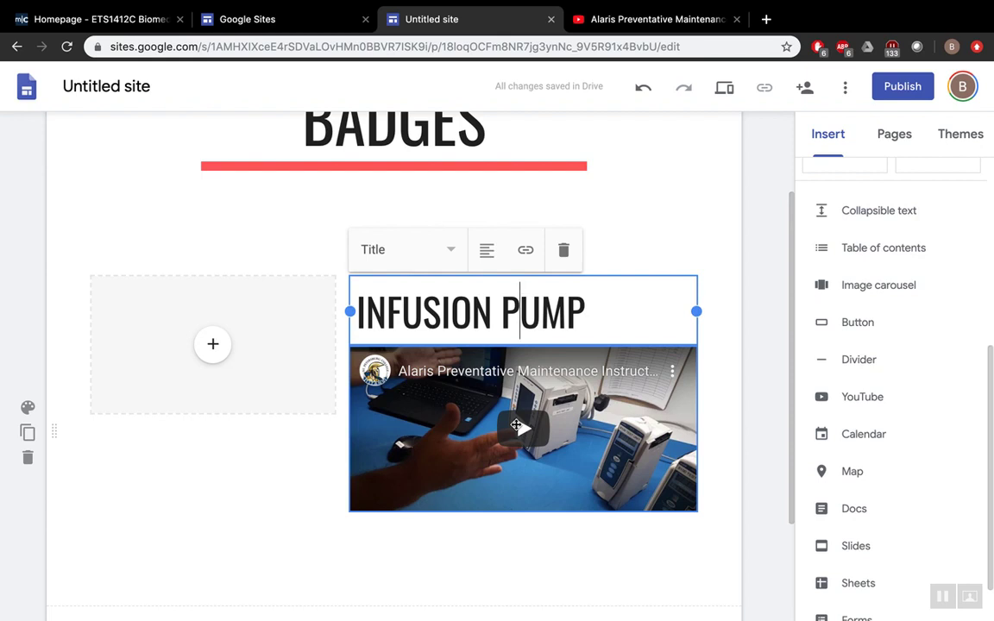
click(319, 589)
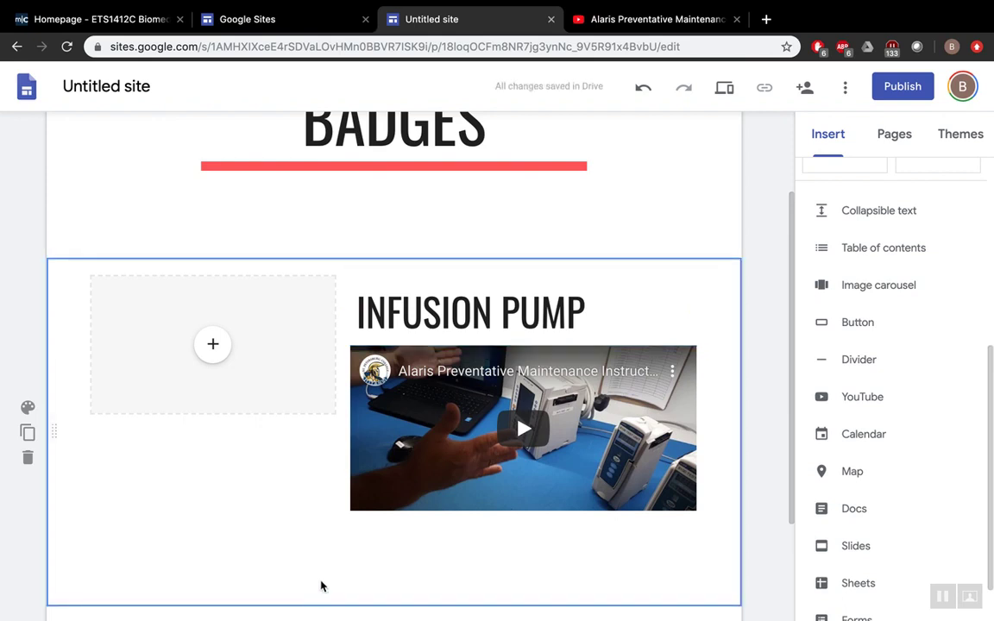
- Add a new image-title-text section and title it ELECTRICAL SAFETY
scroll(321, 586, down, 3)
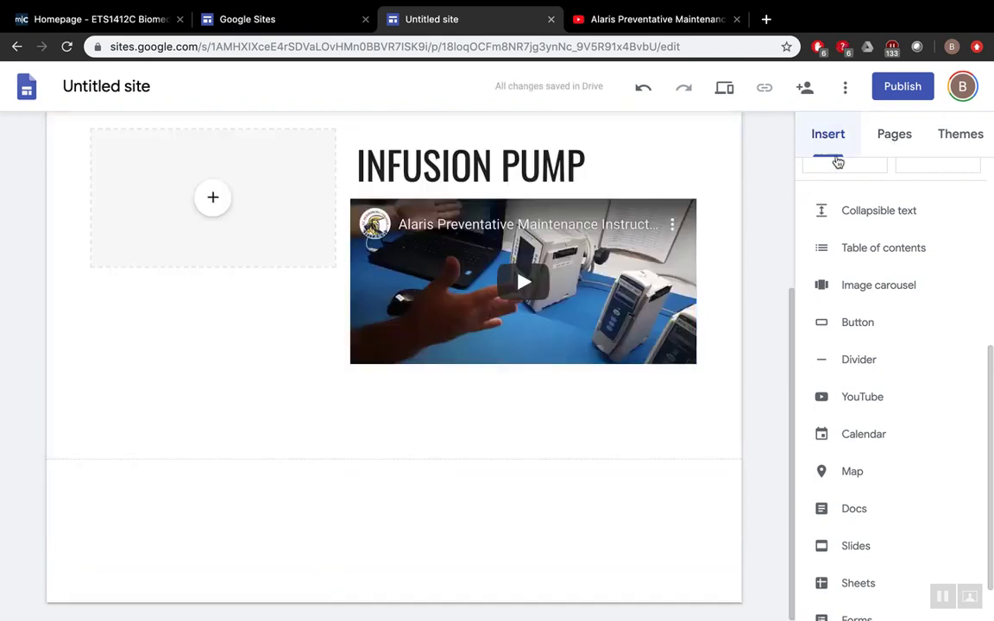
scroll(921, 307, up, 5)
click(847, 366)
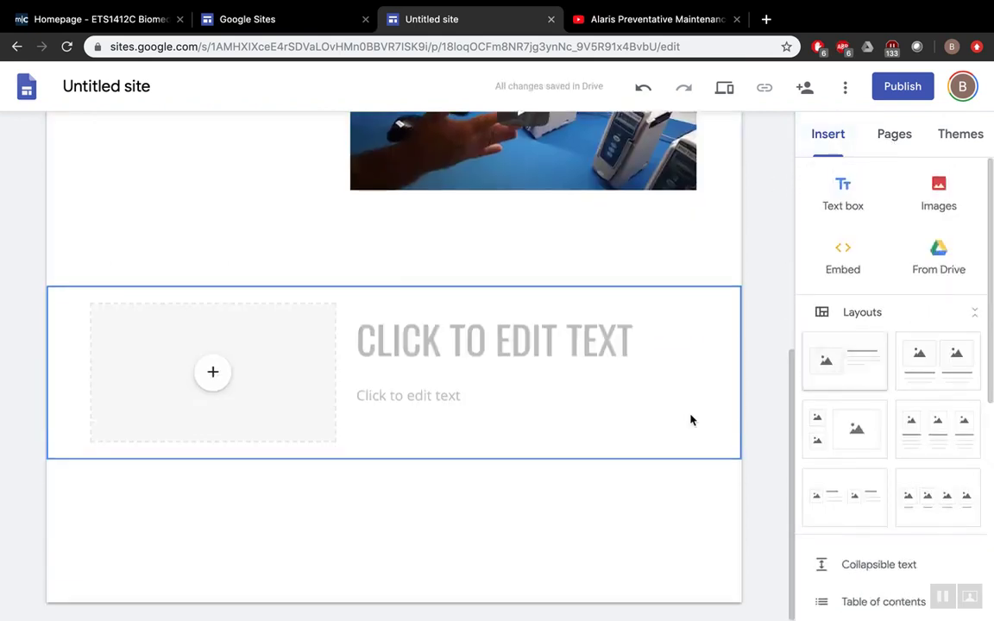
click(428, 331)
text(ELECT)
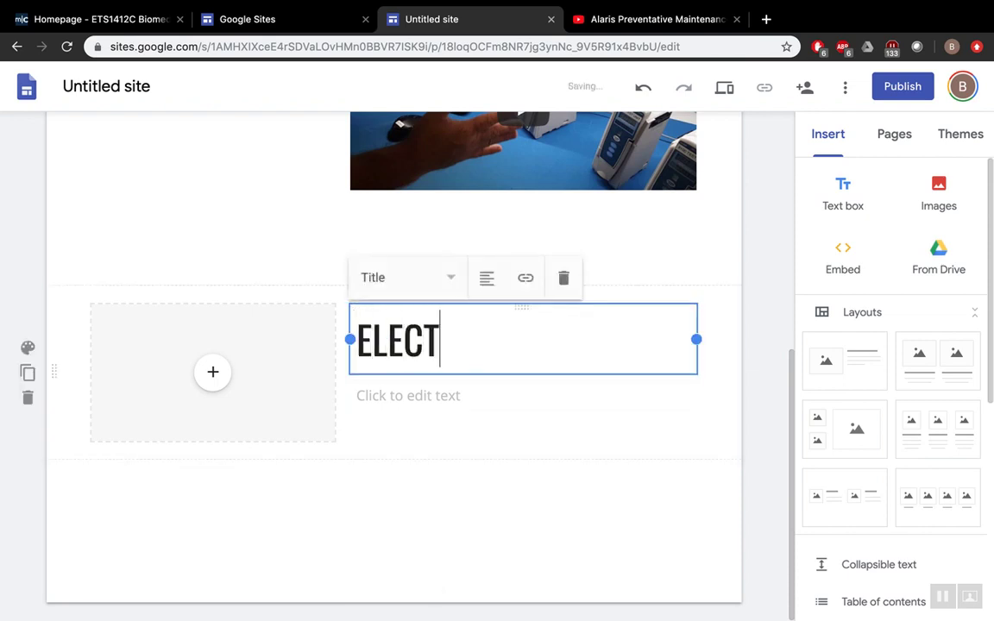
text(RICAL SAFETY)
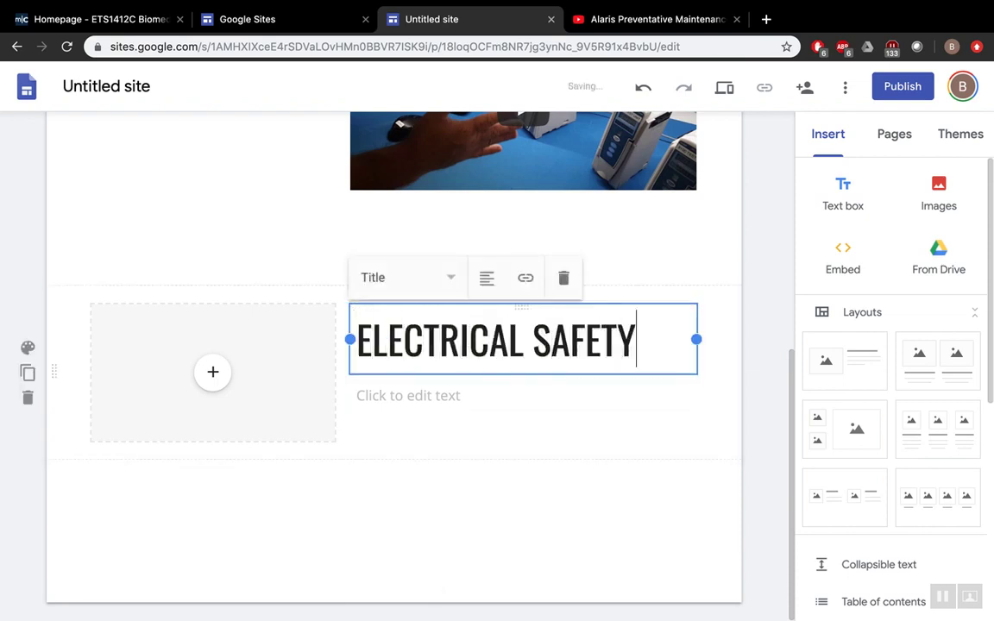
- Select the empty text box beneath the ELECTRICAL SAFETY title
scroll(440, 379, up, 2)
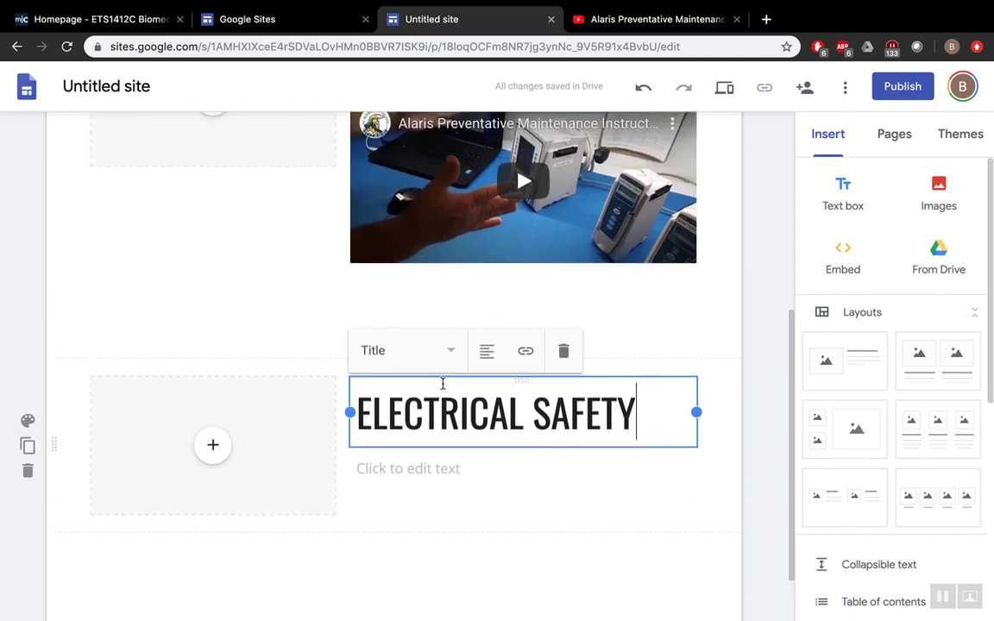
scroll(436, 414, up, 2)
click(417, 551)
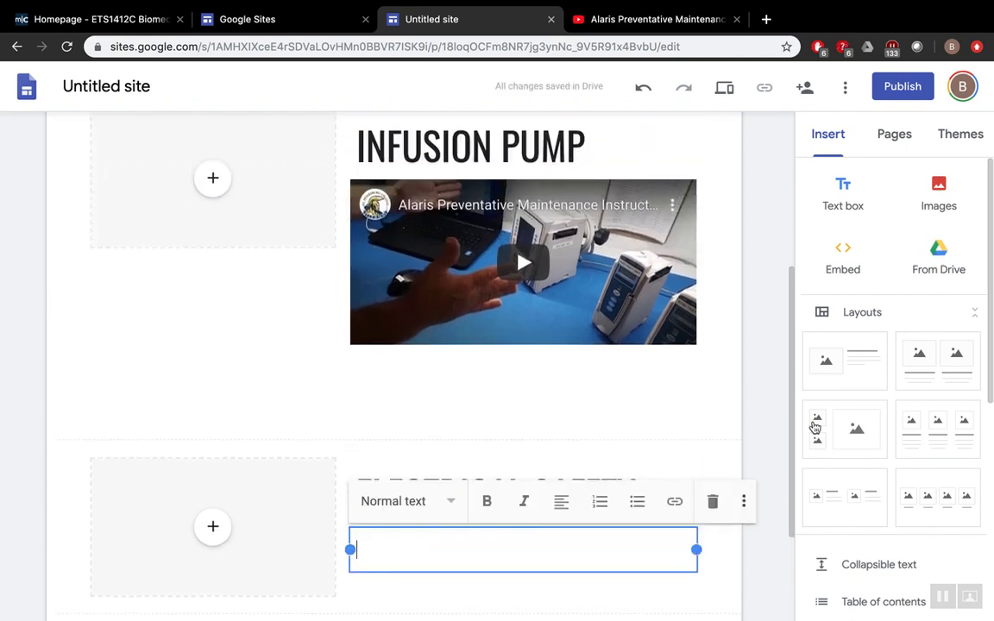
scroll(825, 439, down, 5)
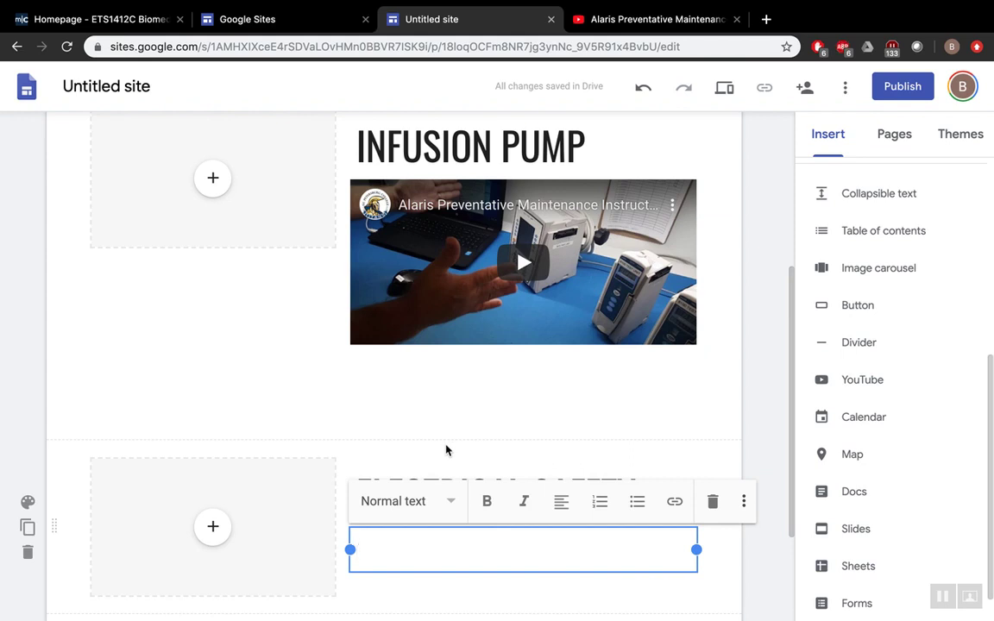
scroll(386, 435, up, 1)
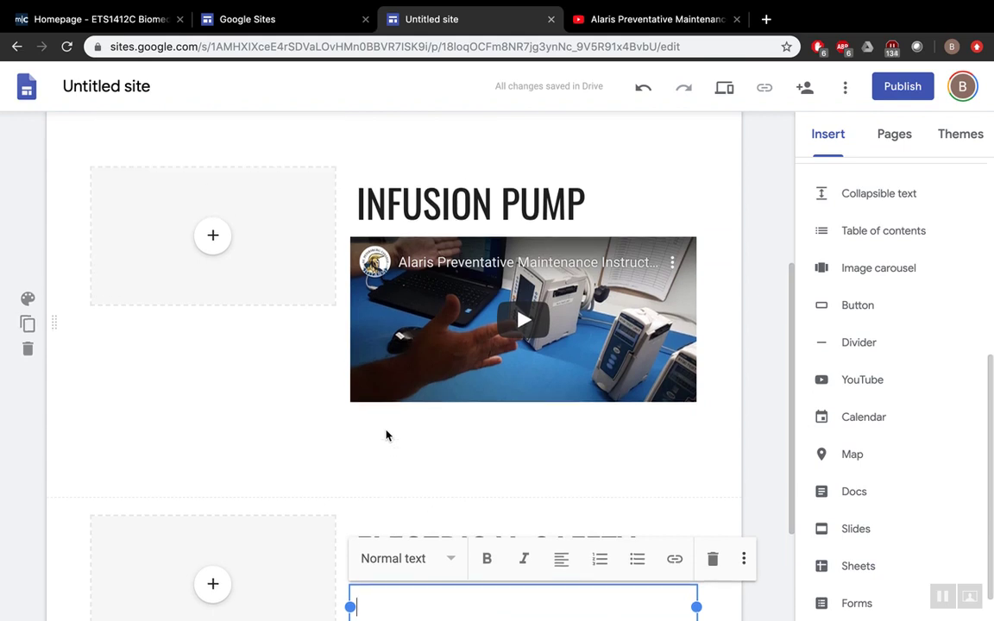
scroll(385, 431, up, 2)
scroll(385, 430, up, 2)
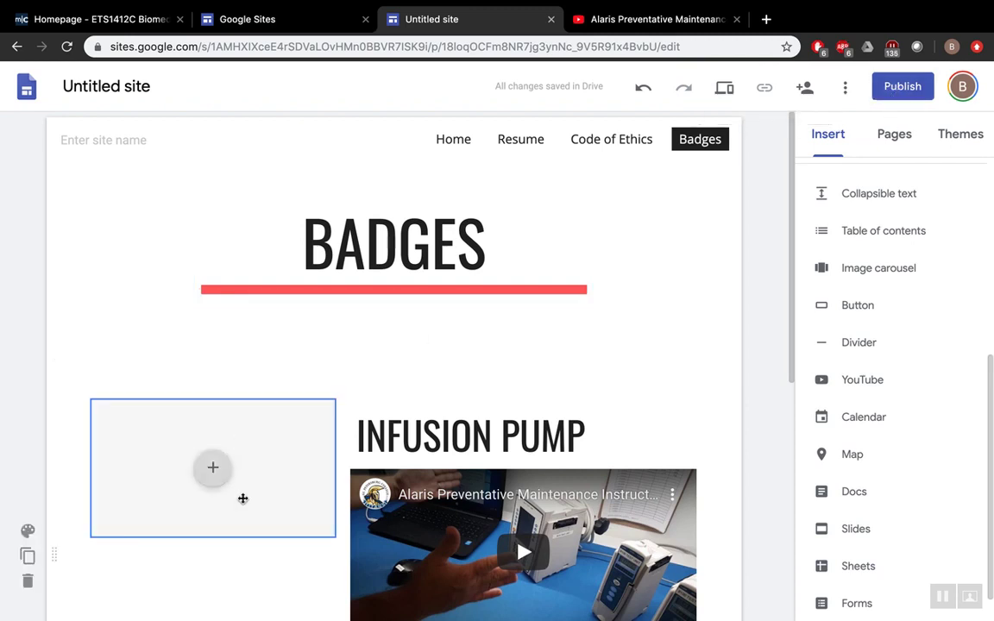
scroll(242, 496, down, 4)
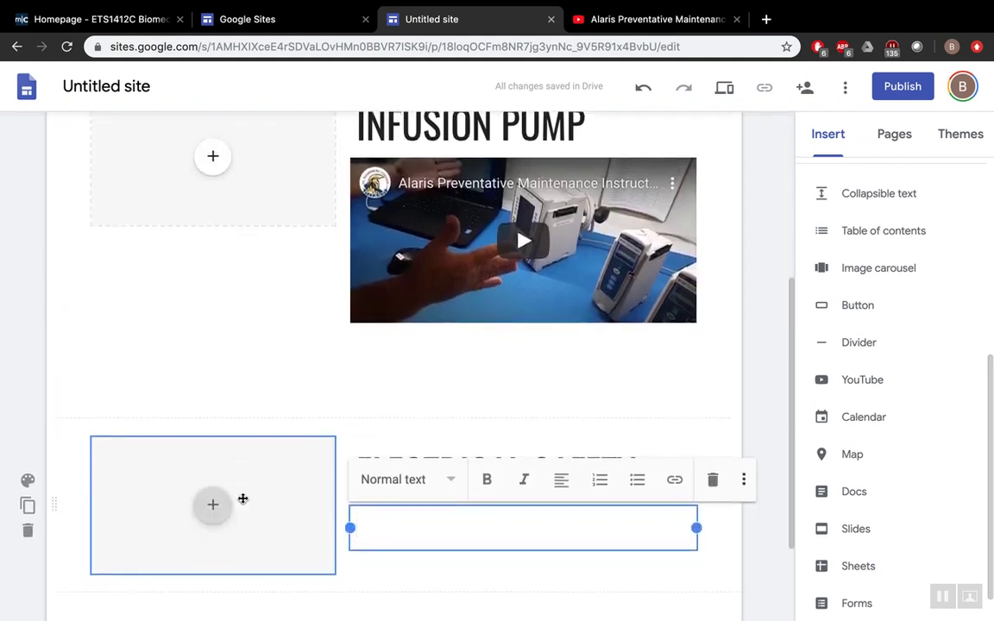
scroll(287, 431, up, 1)
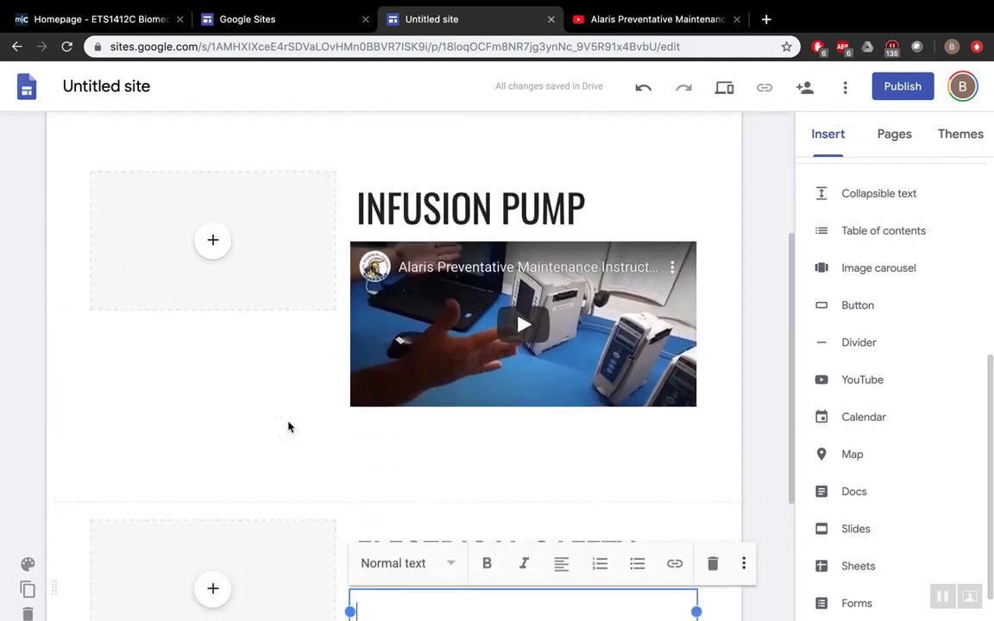
scroll(514, 417, down, 1)
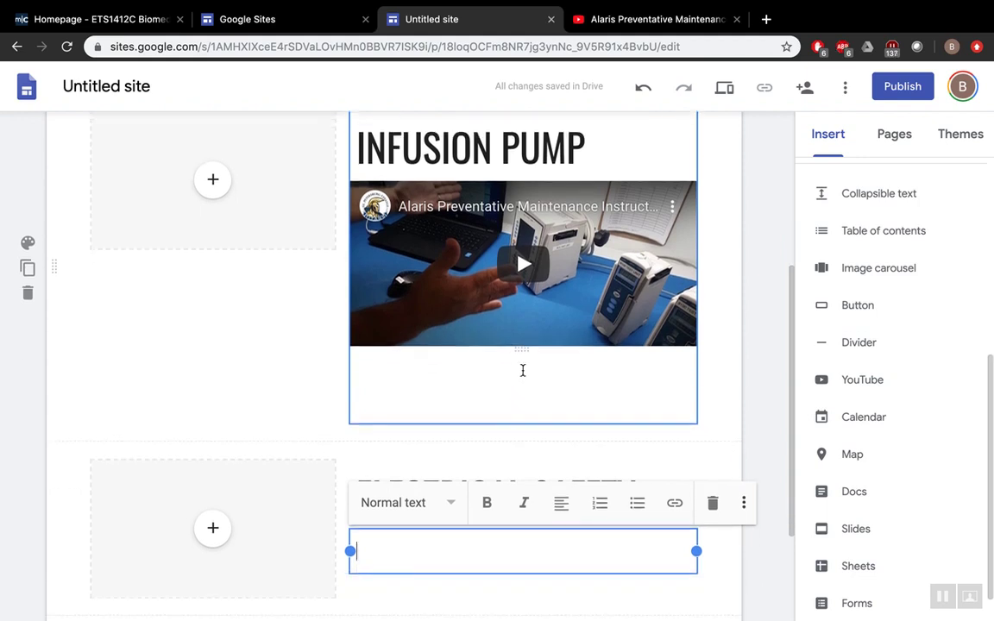
scroll(522, 371, up, 1)
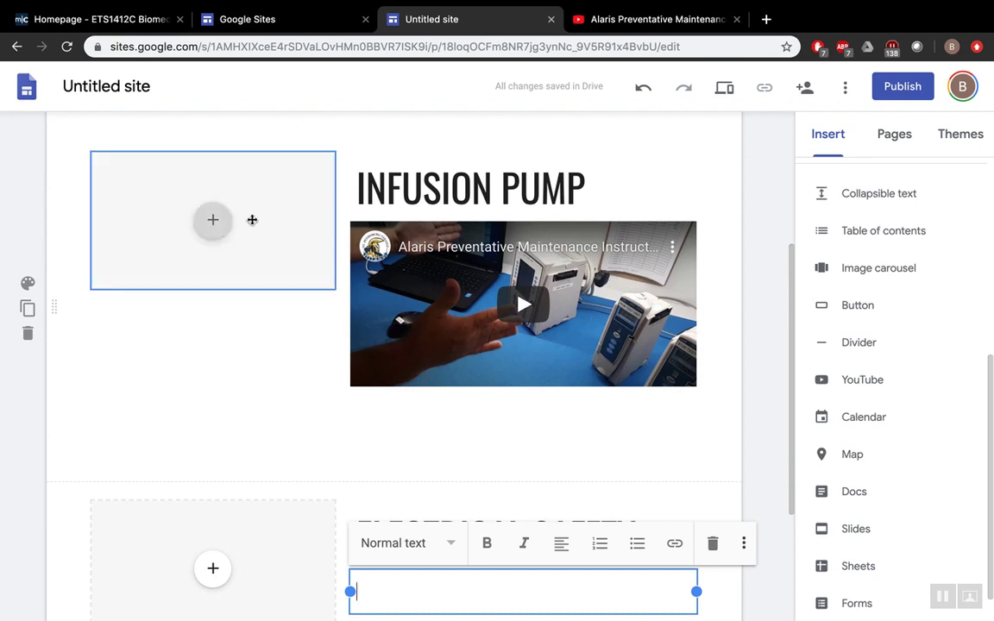
scroll(349, 138, up, 3)
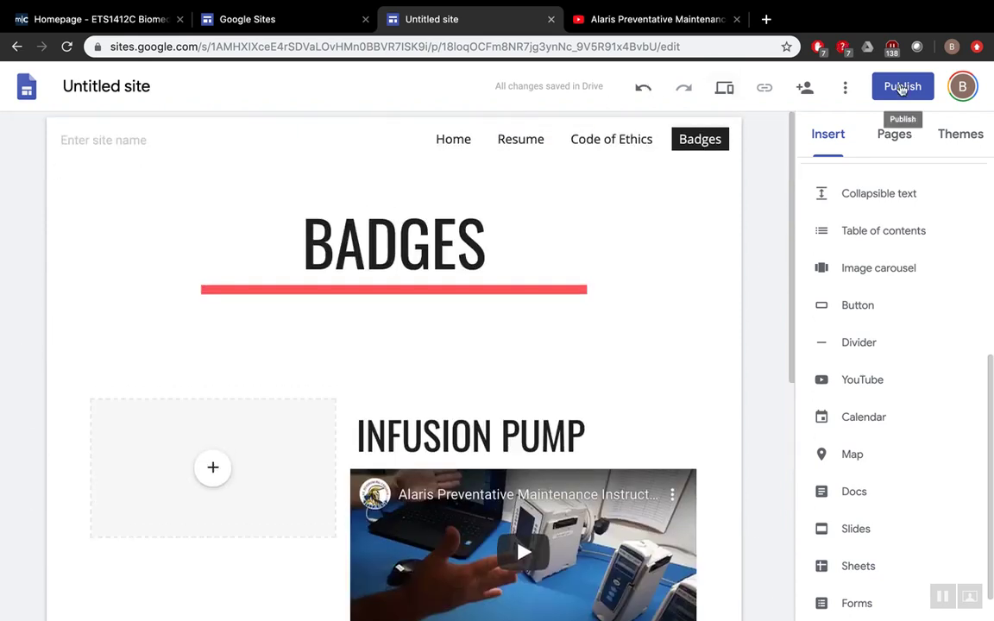
- Reopen the finished example portfolio from Recent sites and view its Resume, Code of Ethics and Badges pages
click(308, 22)
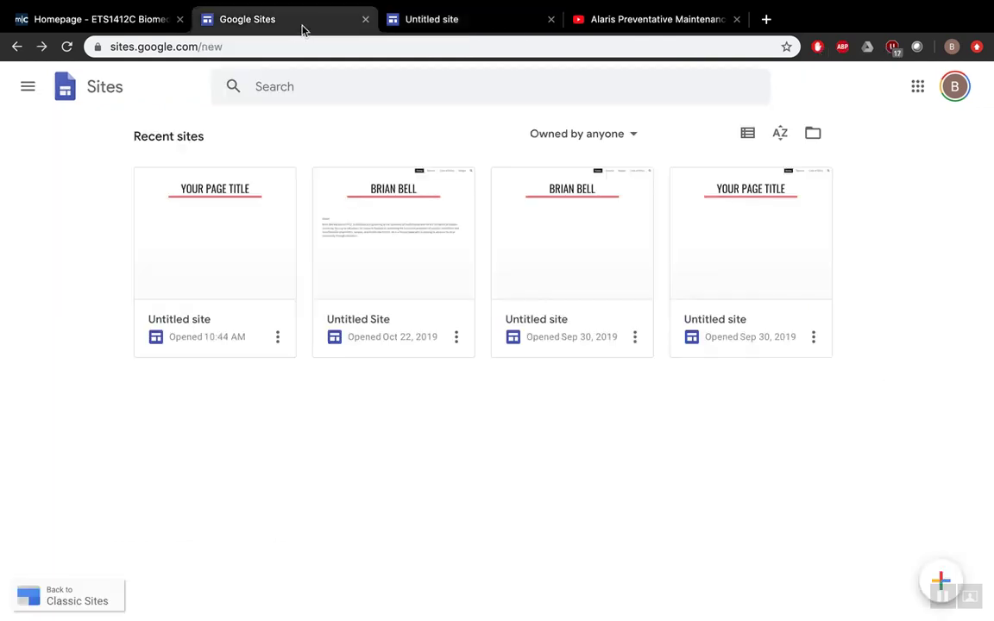
click(402, 262)
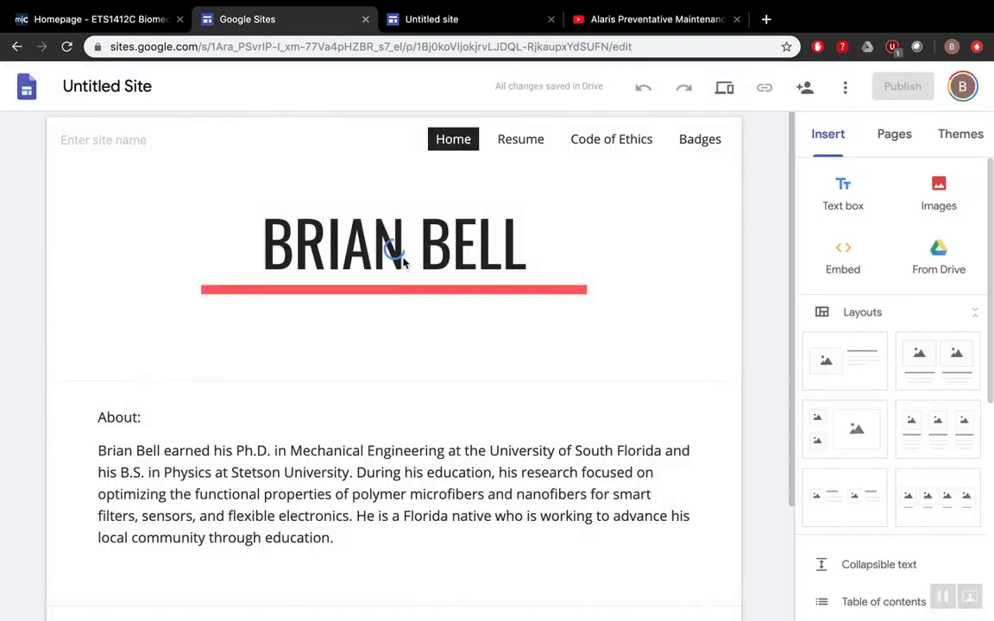
scroll(572, 385, down, 2)
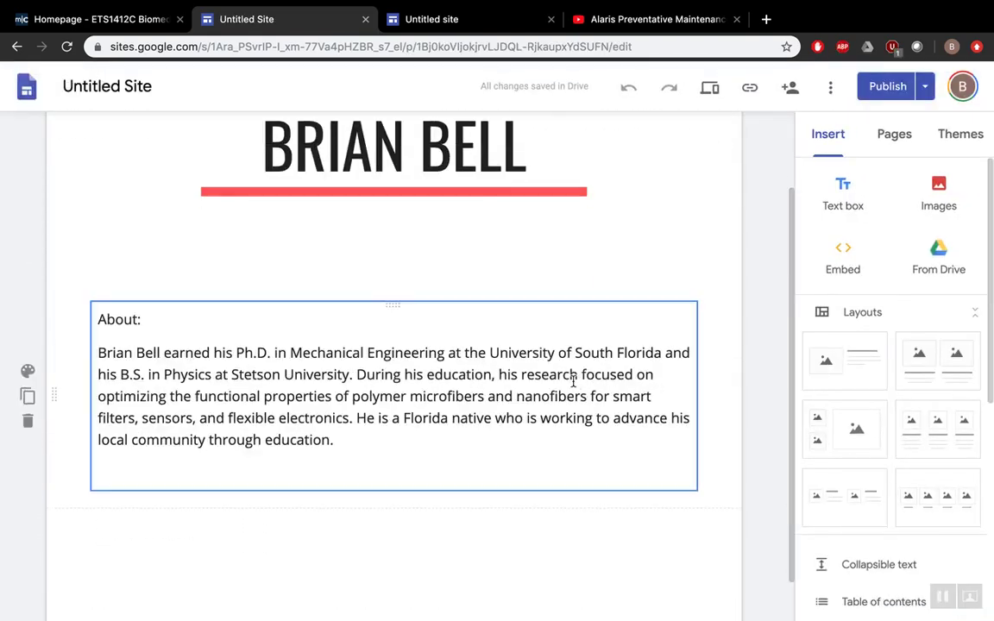
scroll(572, 381, up, 2)
click(520, 141)
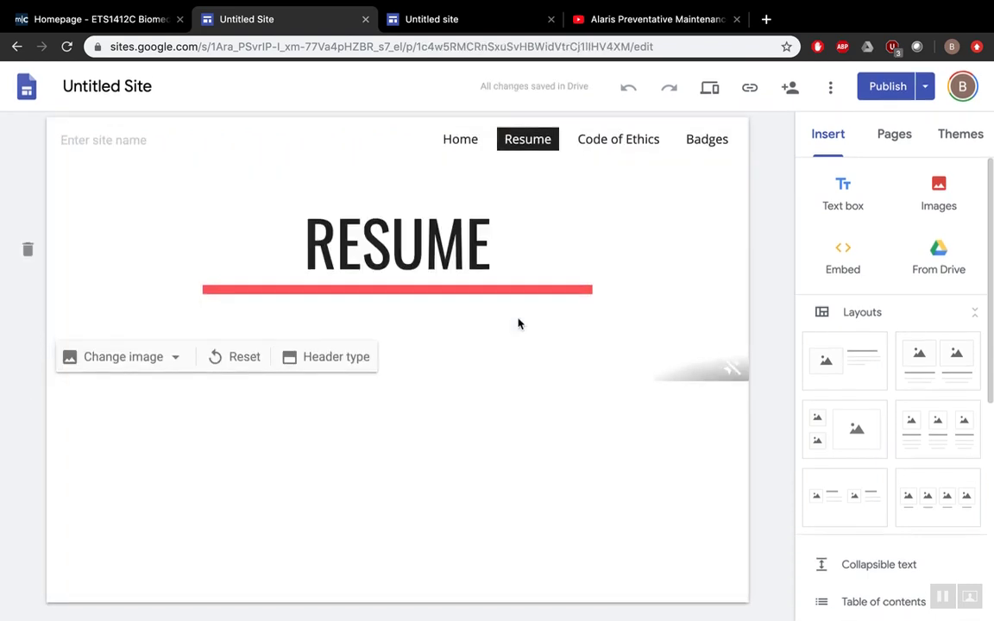
click(607, 141)
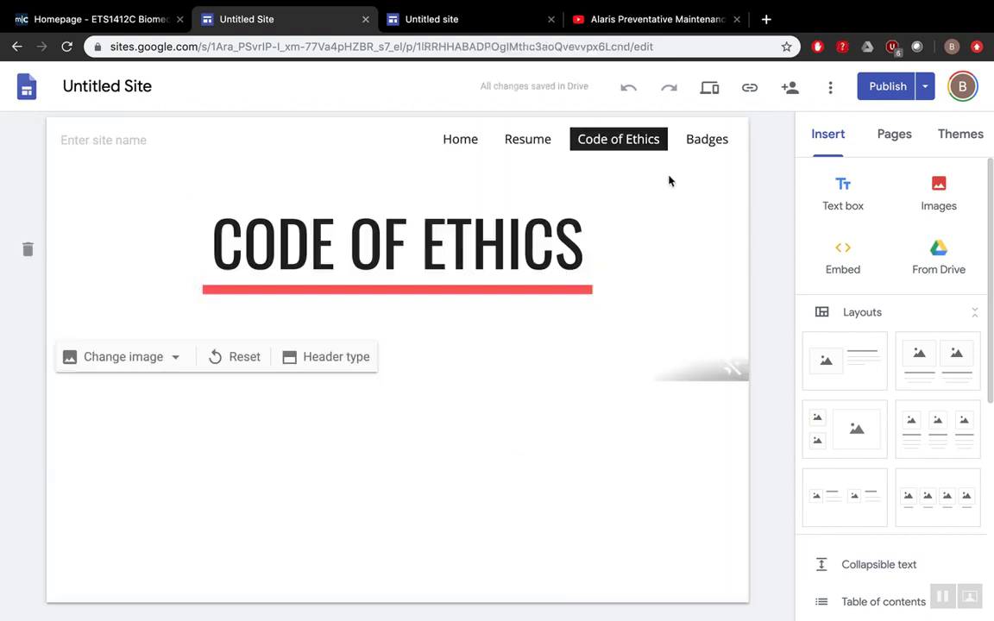
click(703, 137)
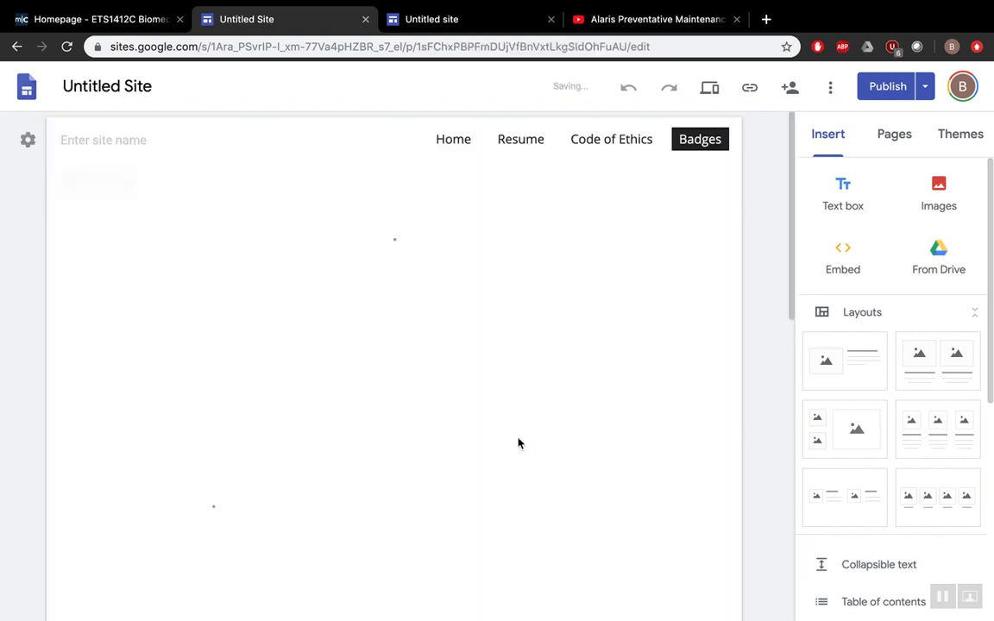
scroll(498, 470, down, 2)
scroll(498, 470, down, 3)
scroll(499, 470, down, 7)
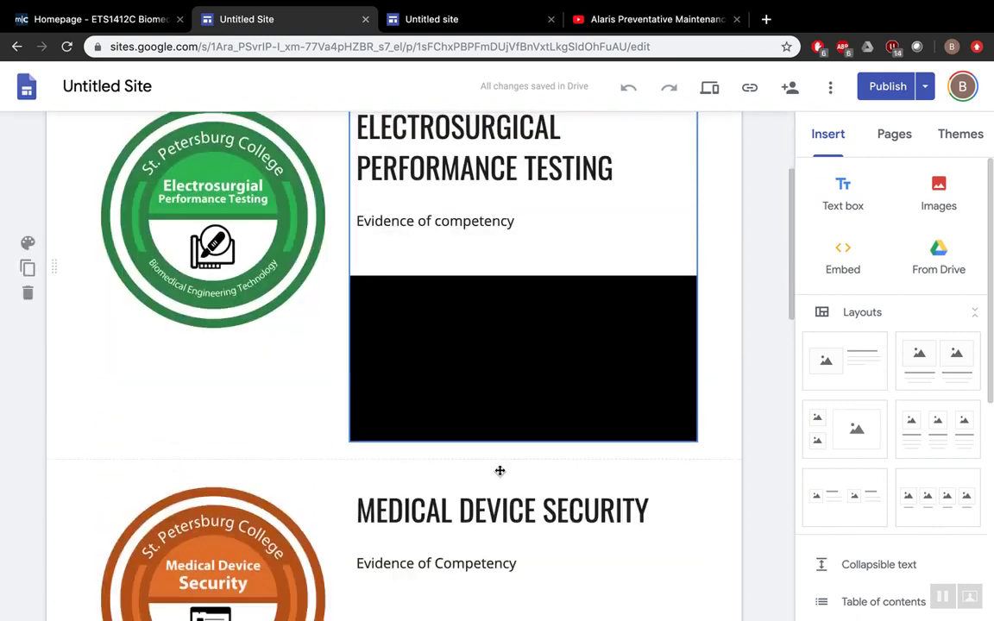
scroll(498, 469, down, 3)
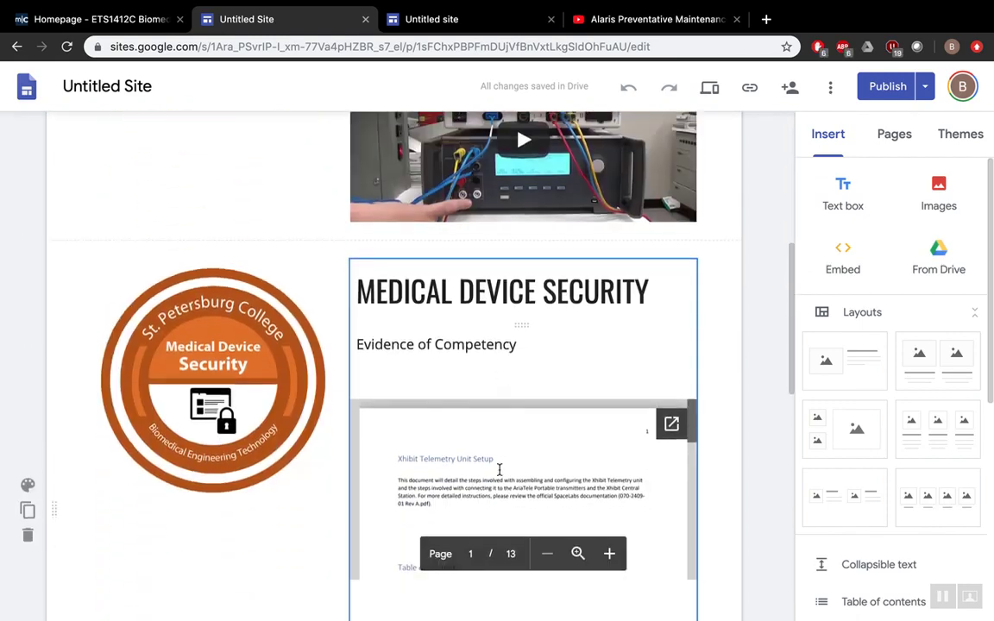
scroll(500, 470, up, 8)
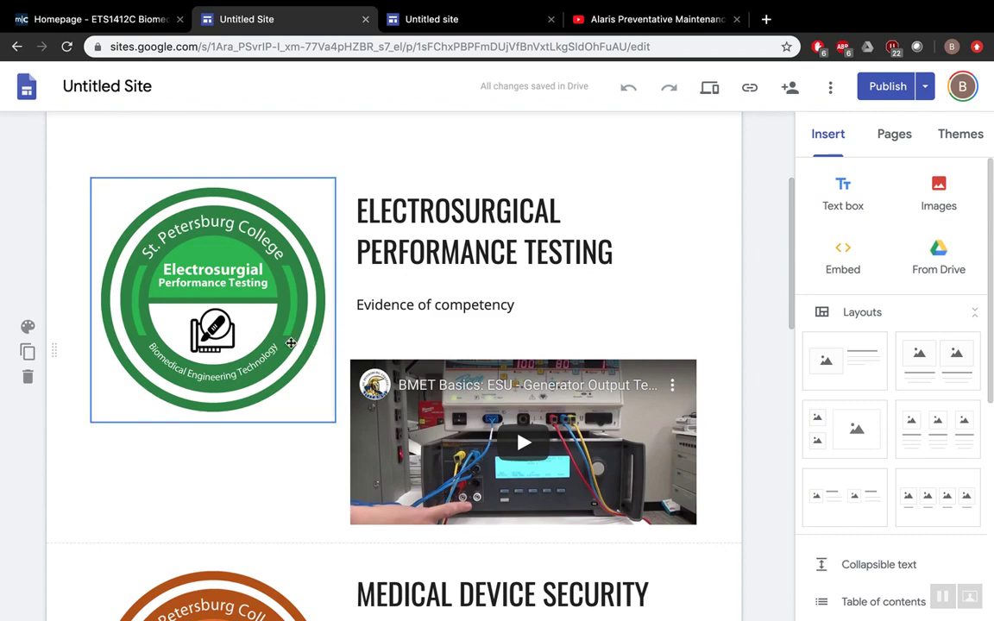
scroll(538, 458, down, 3)
scroll(538, 458, down, 6)
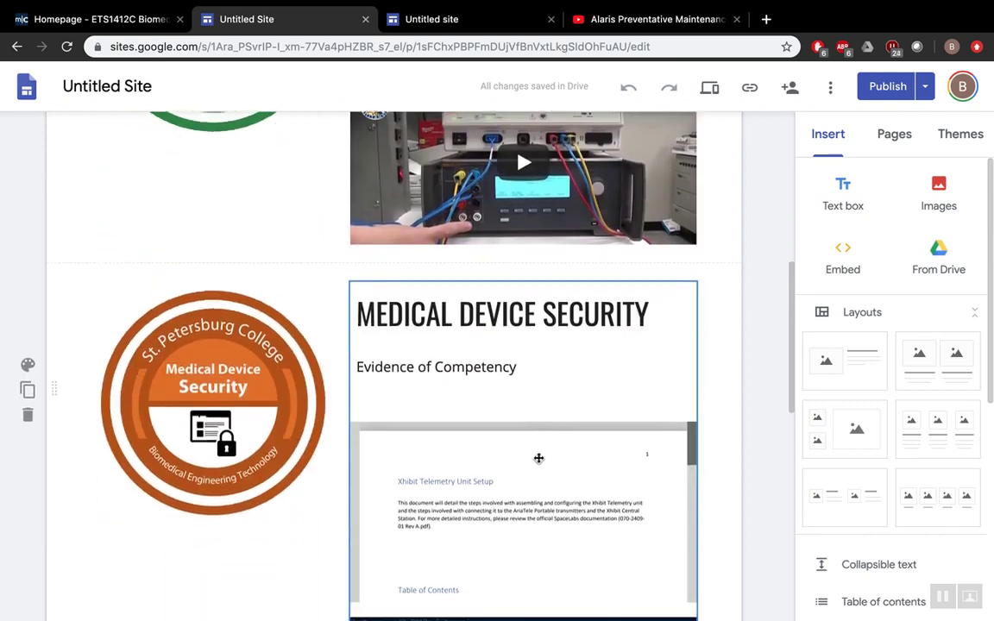
scroll(244, 363, down, 10)
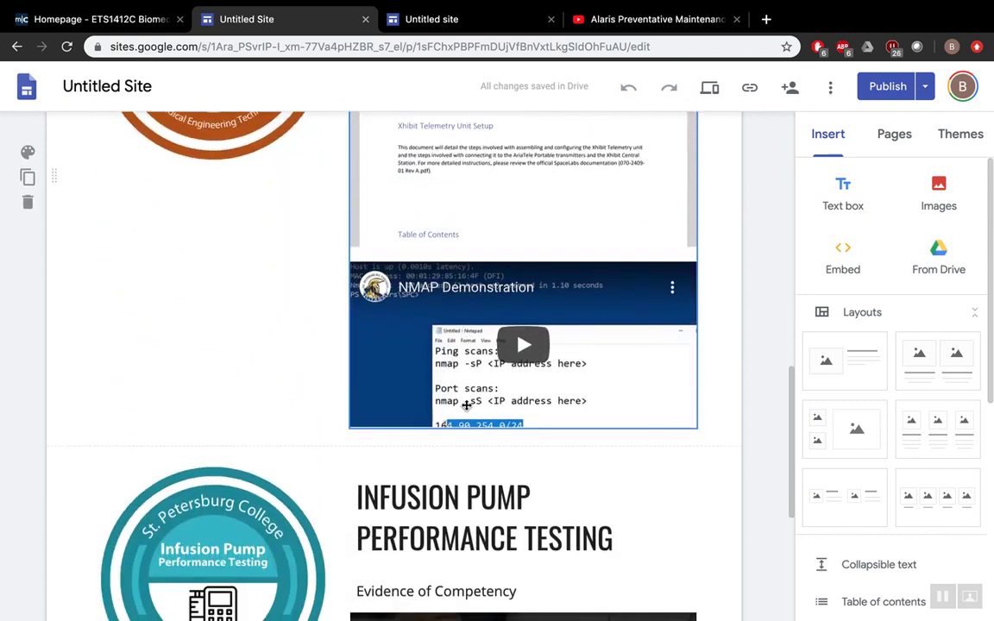
scroll(275, 405, down, 2)
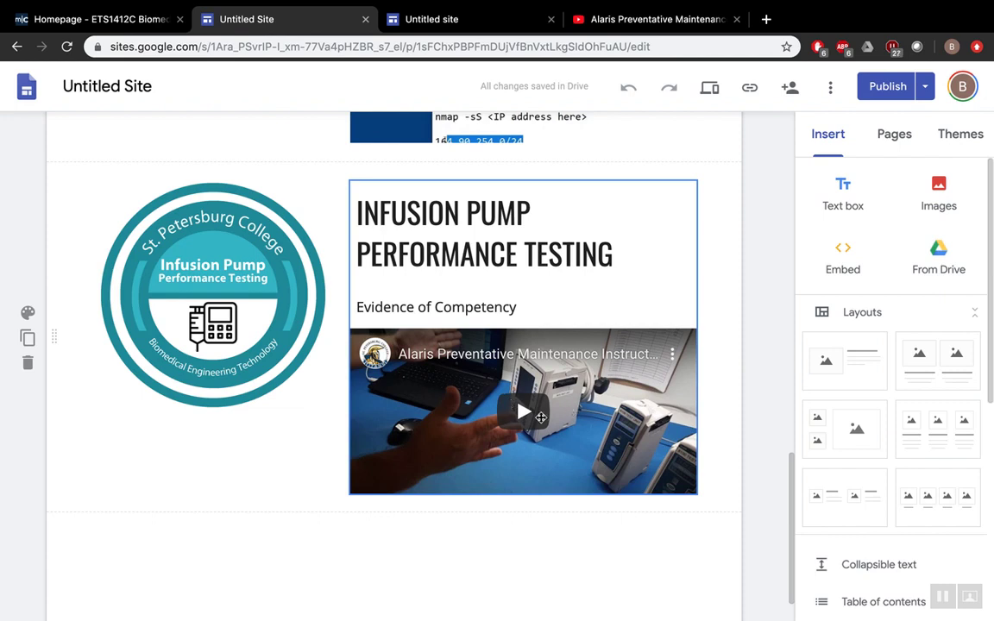
click(240, 308)
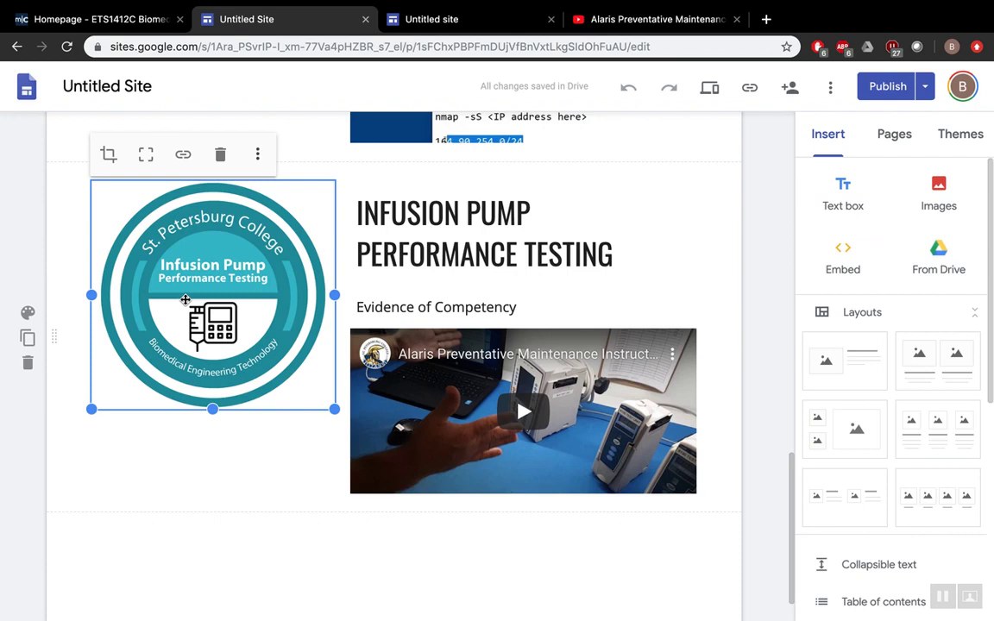
click(387, 553)
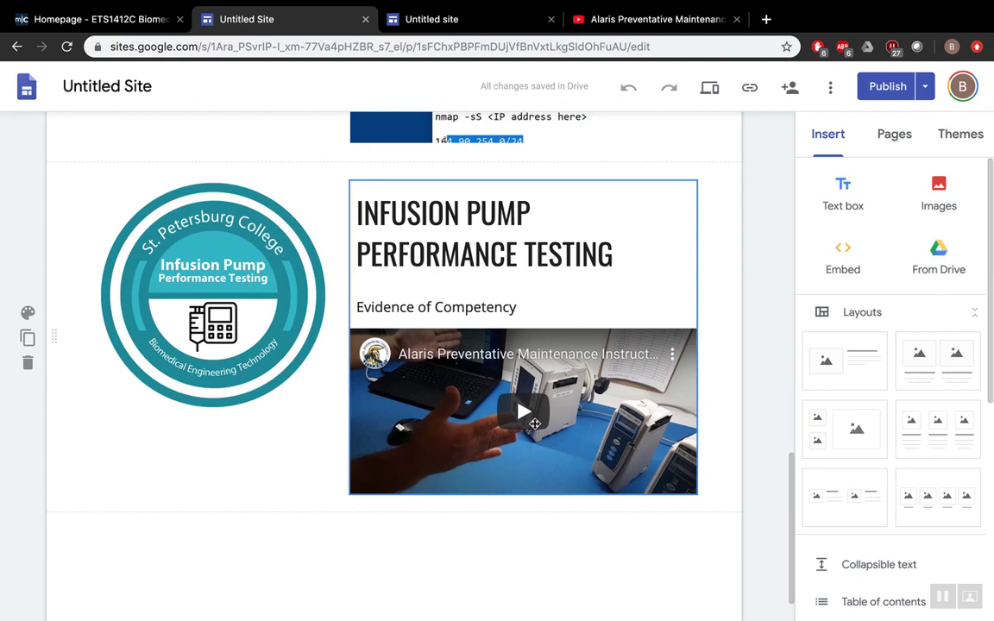
scroll(518, 414, down, 1)
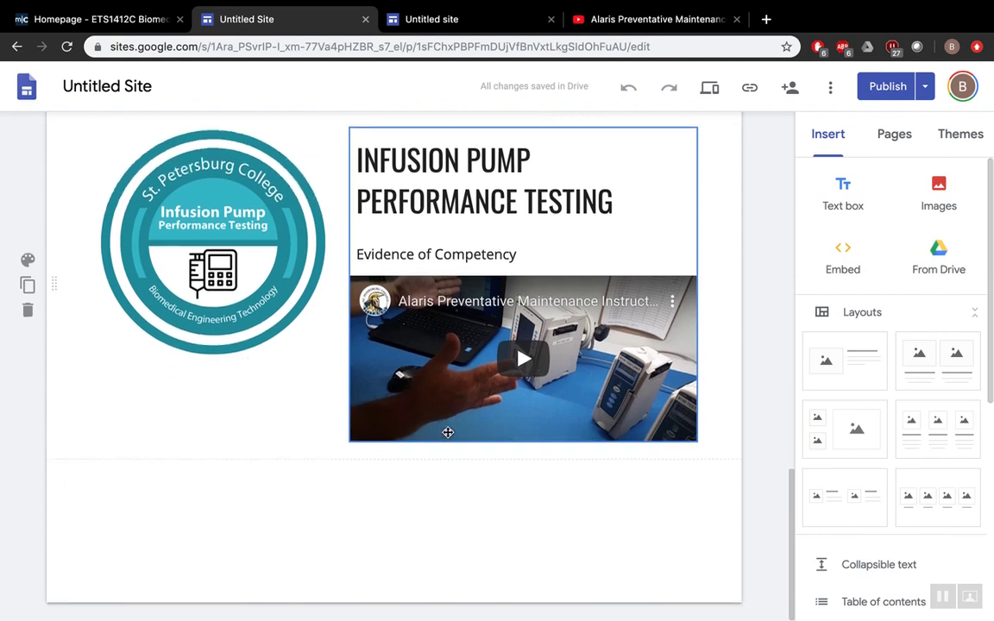
scroll(448, 432, up, 1)
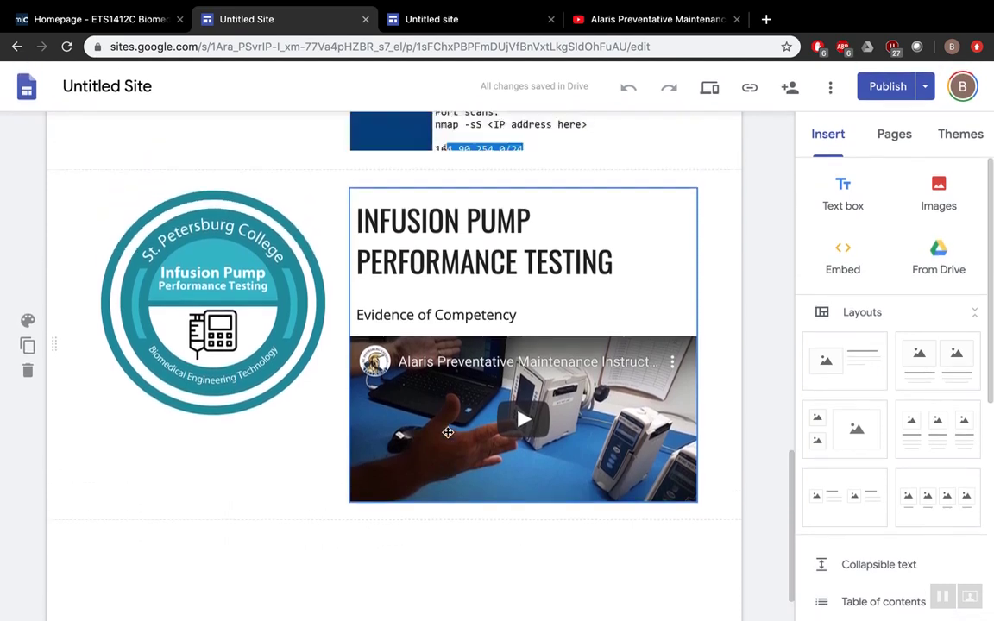
click(288, 413)
scroll(277, 414, up, 1)
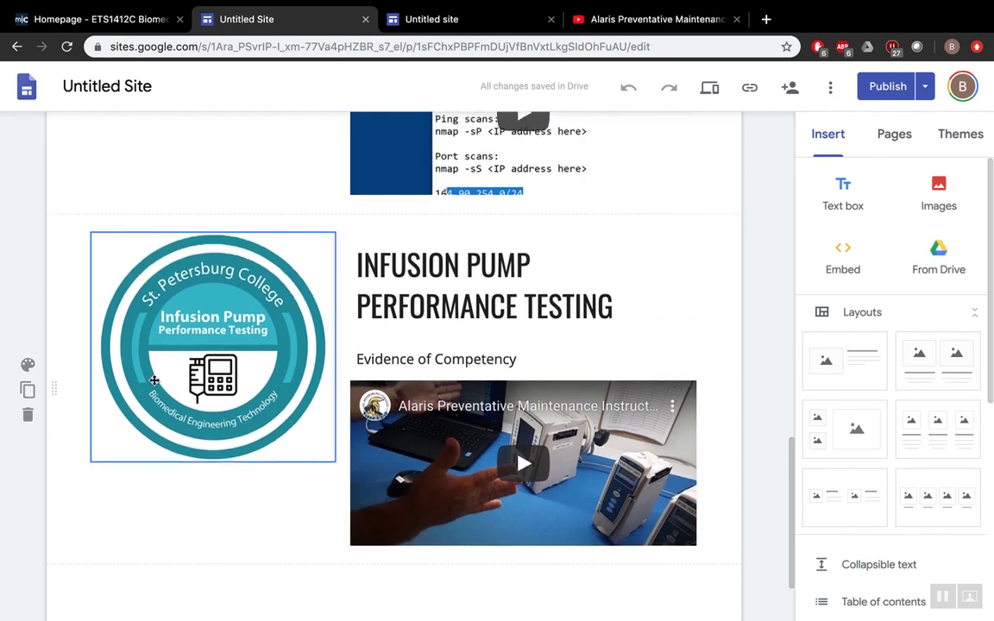
click(436, 339)
scroll(437, 339, up, 1)
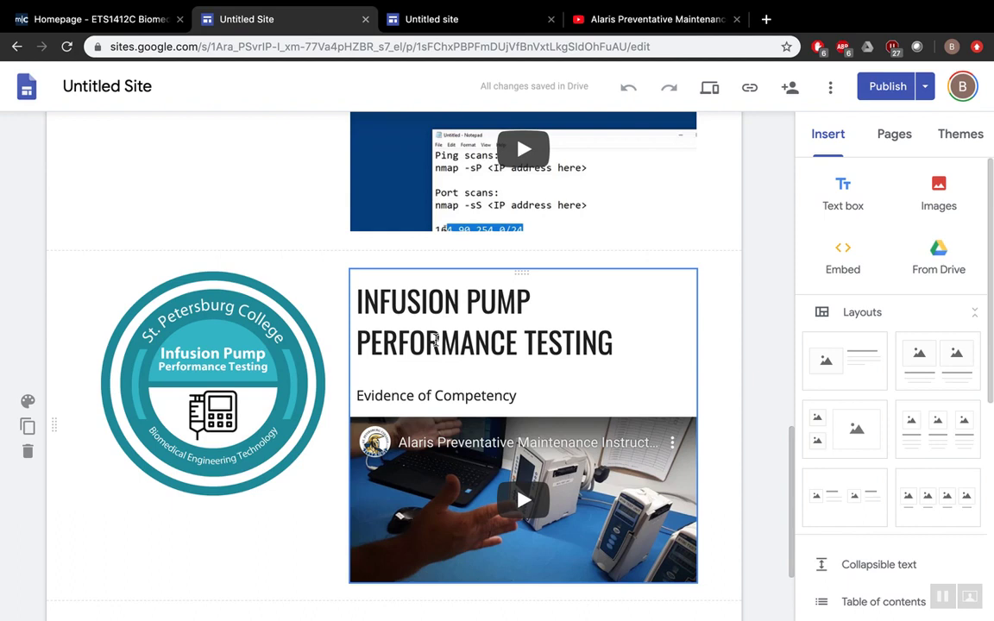
scroll(513, 351, up, 2)
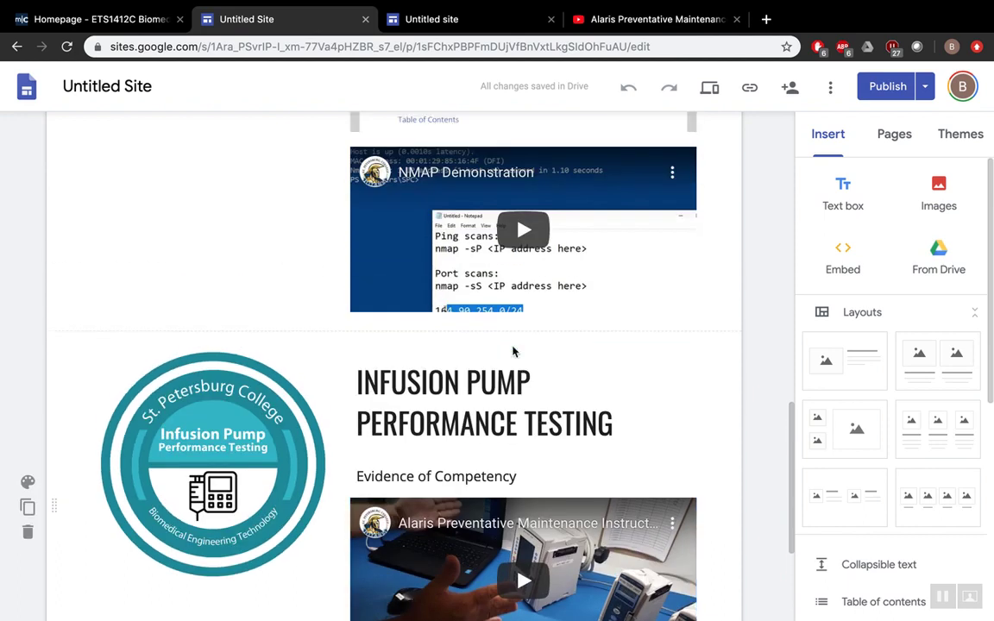
scroll(512, 351, down, 1)
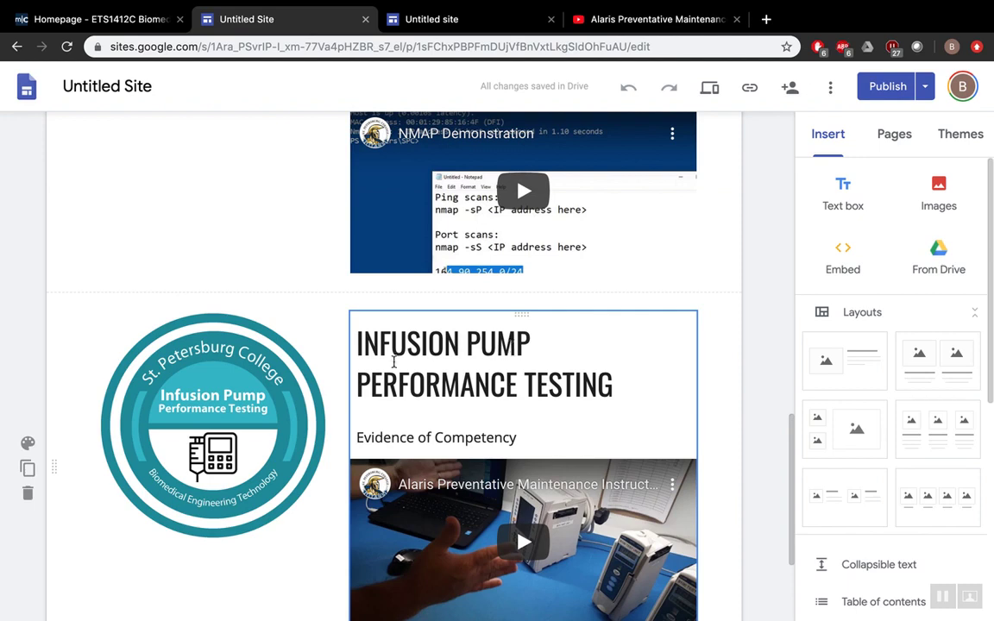
click(393, 363)
double_click(393, 364)
click(393, 367)
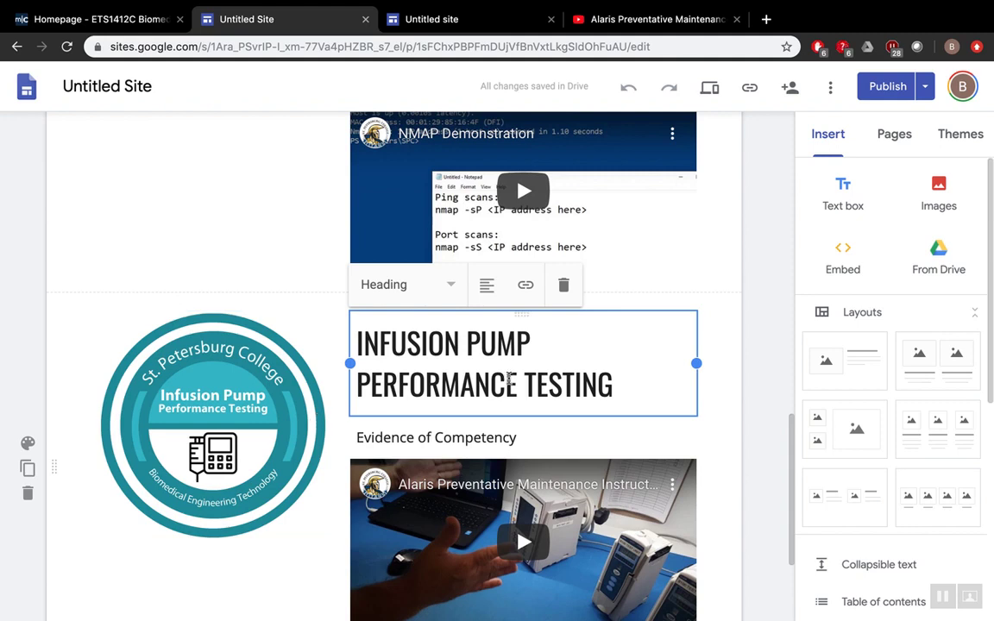
scroll(507, 374, down, 2)
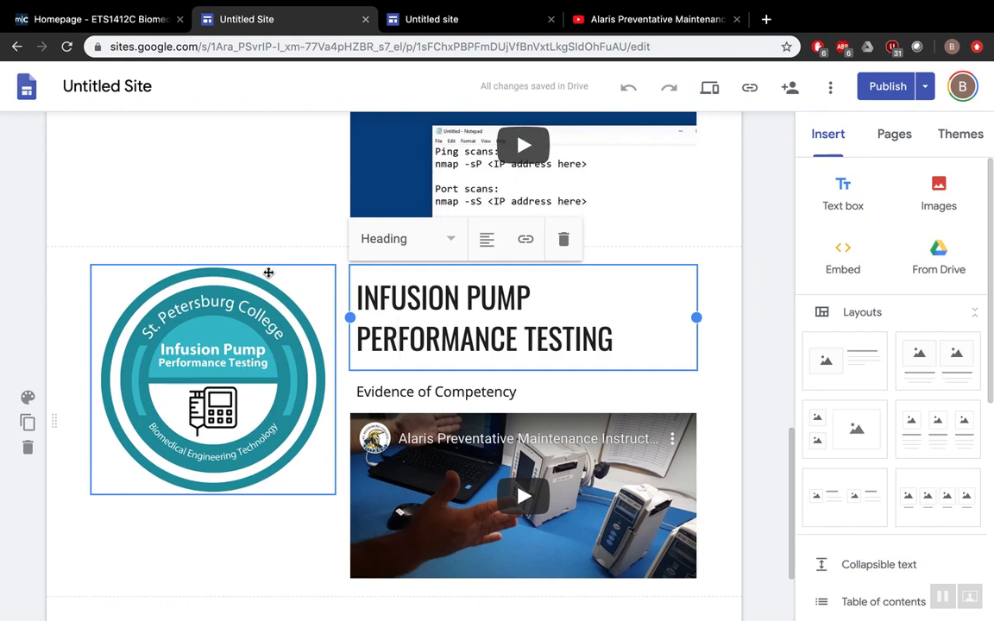
scroll(291, 225, up, 1)
scroll(292, 224, up, 10)
- Confirm the badgeexample web address in Publish settings, then publish the site
scroll(293, 219, up, 3)
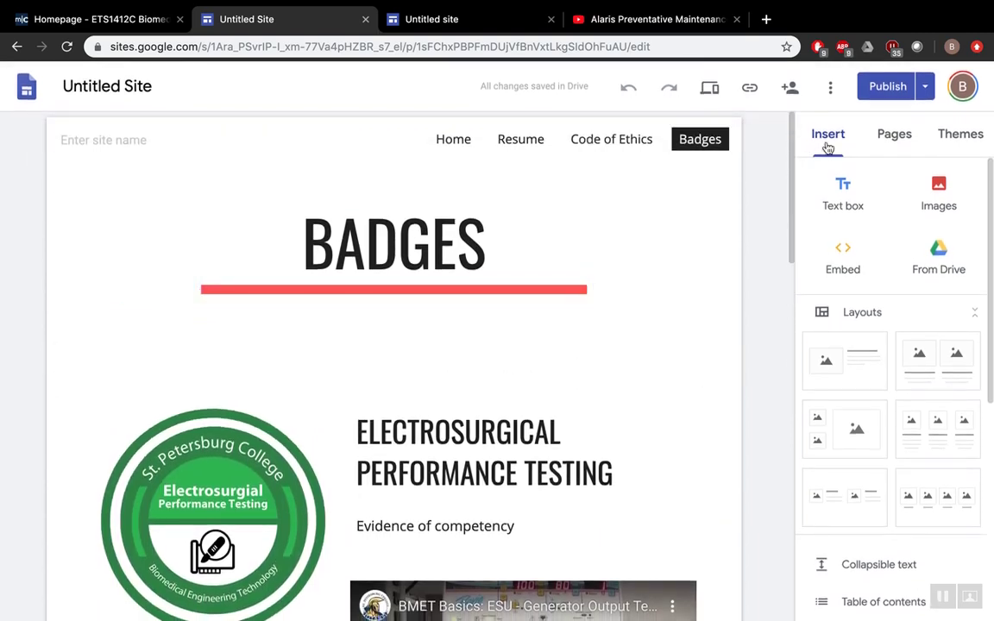
click(897, 89)
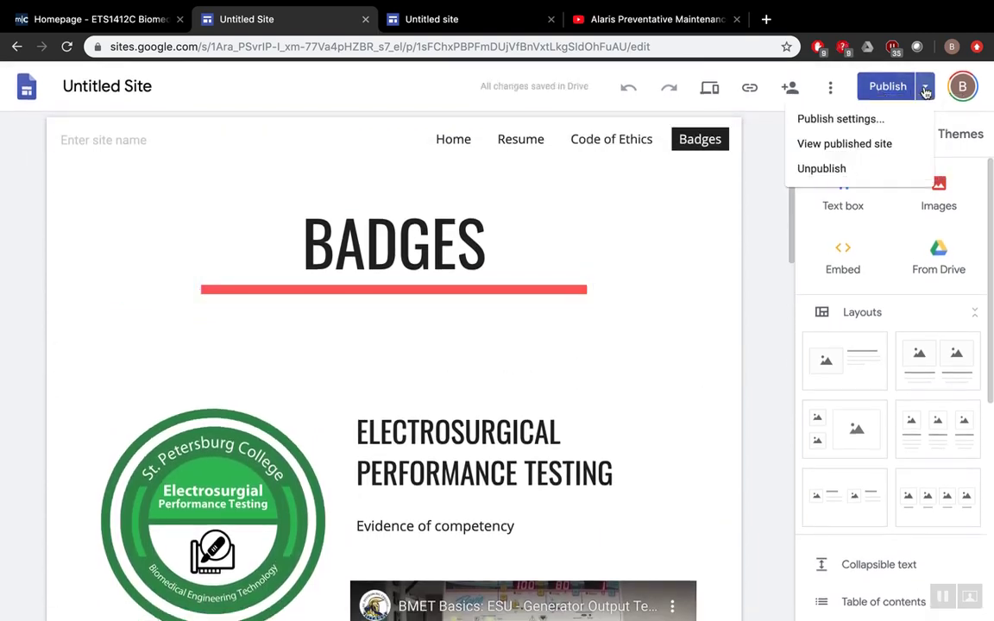
click(872, 121)
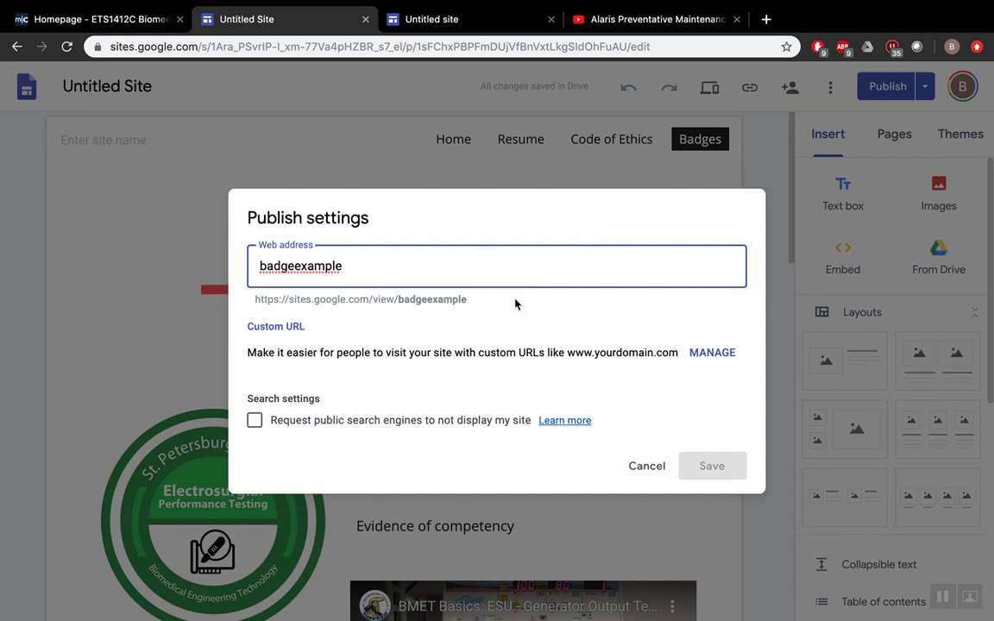
click(646, 469)
click(887, 86)
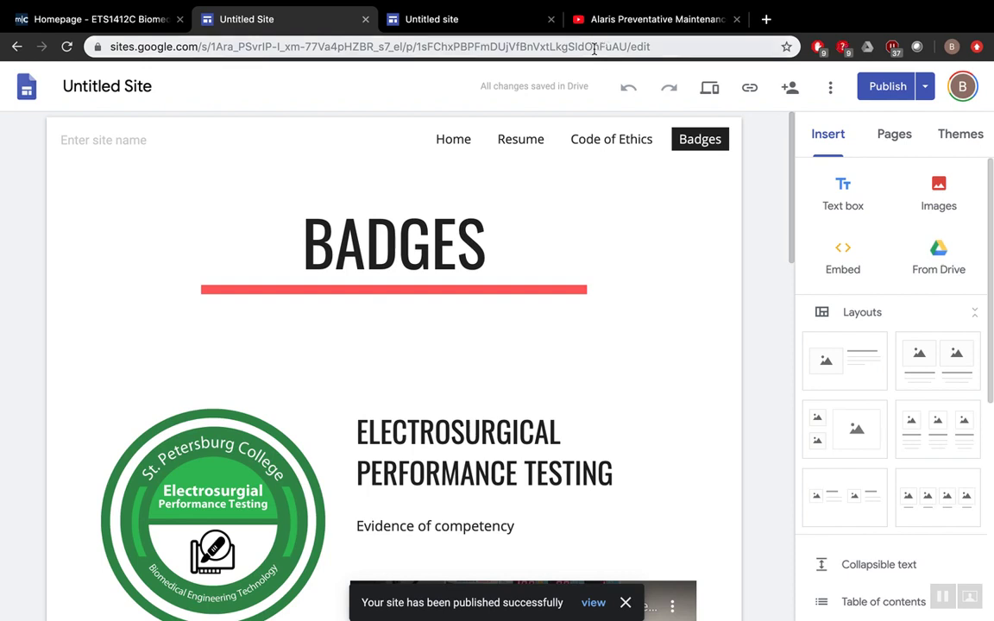
scroll(690, 249, down, 1)
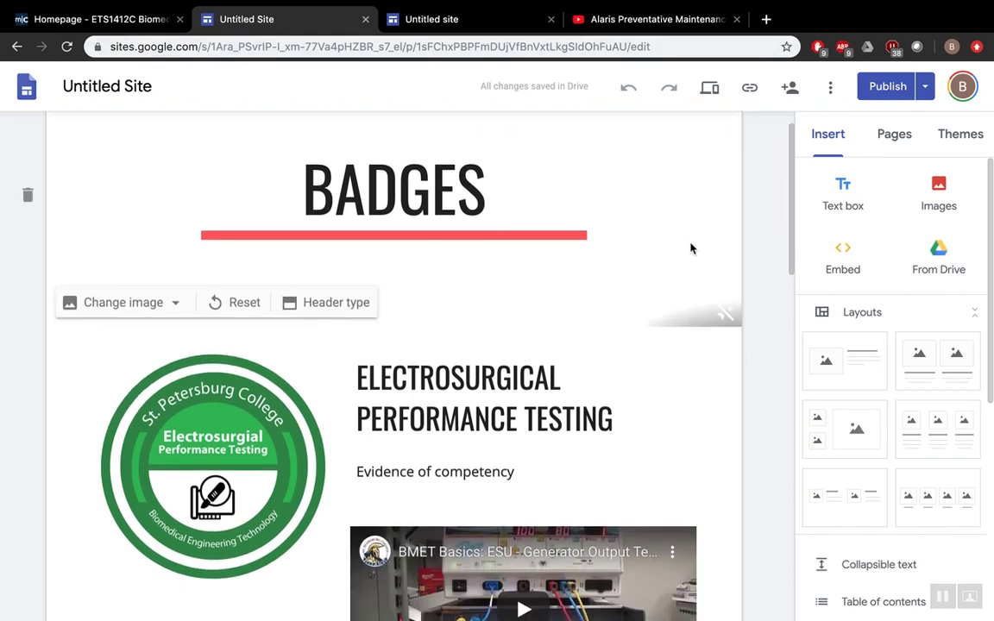
scroll(691, 248, up, 1)
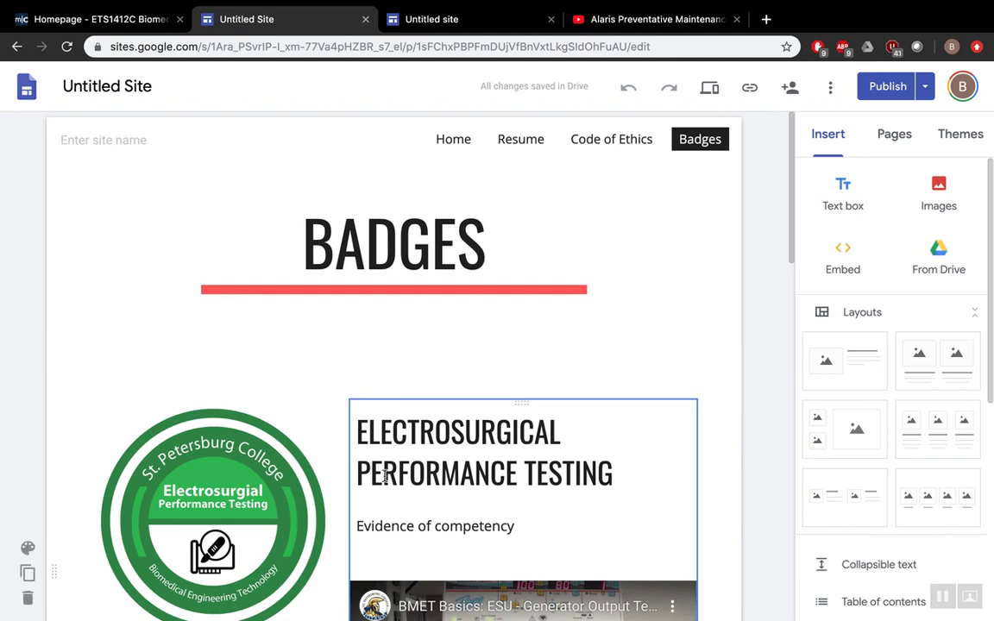
scroll(383, 472, down, 1)
scroll(383, 474, up, 1)
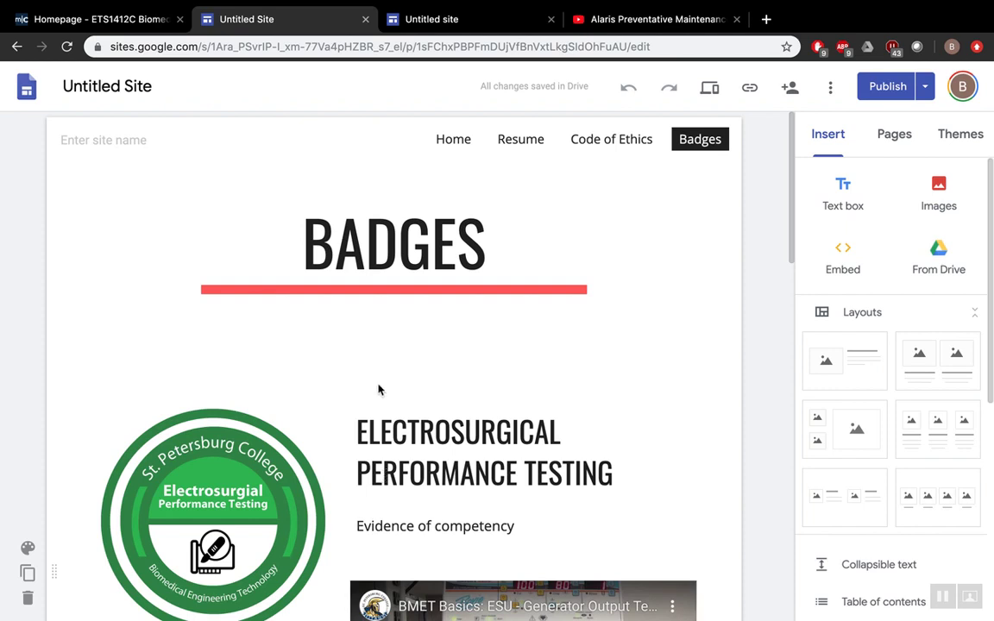
scroll(379, 387, down, 1)
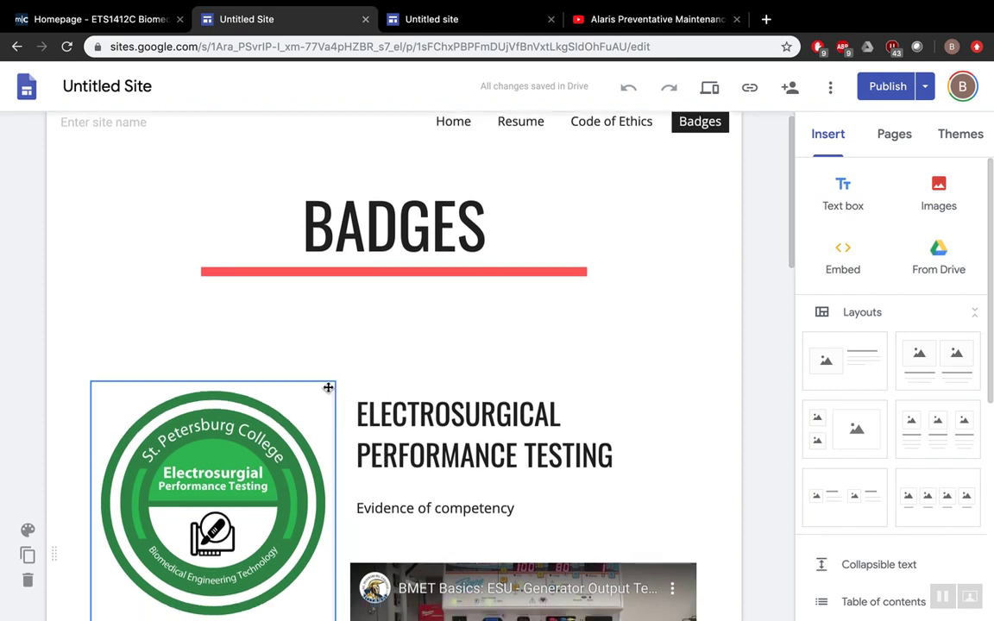
mouse_move(337, 356)
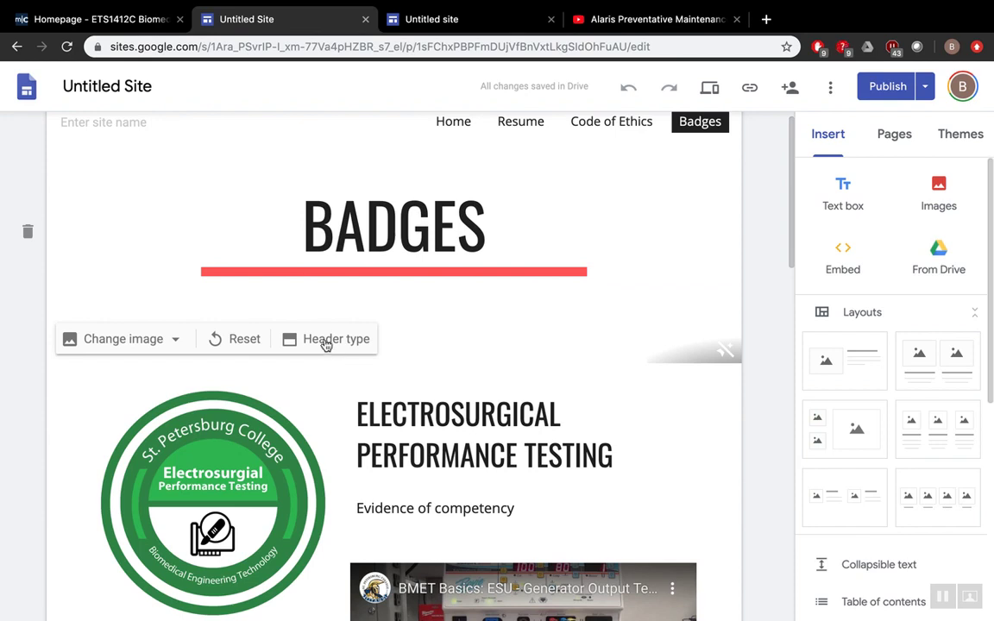
scroll(317, 417, down, 3)
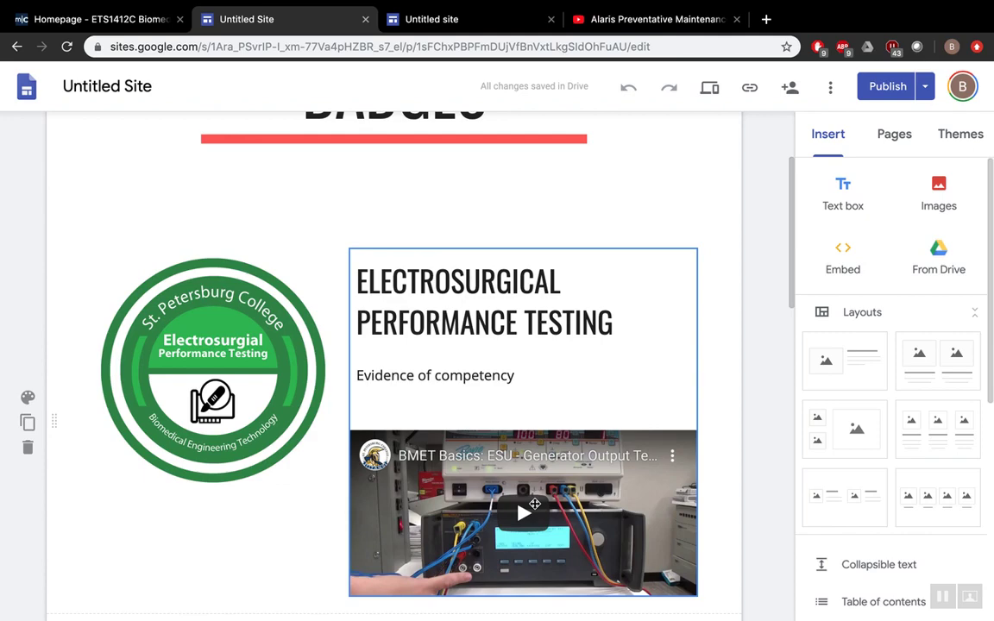
scroll(534, 504, down, 4)
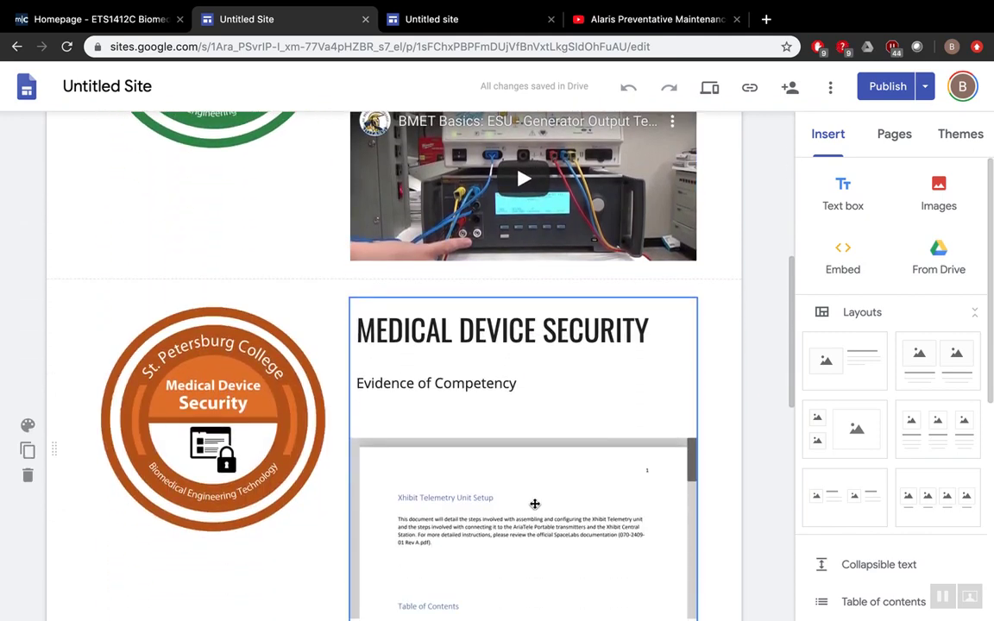
scroll(535, 503, down, 3)
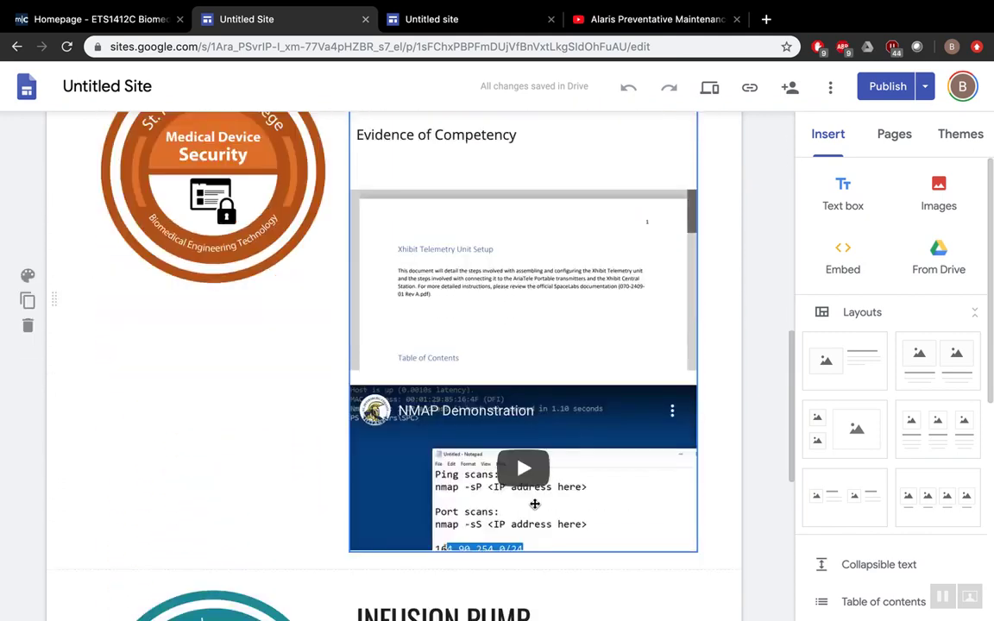
scroll(535, 504, down, 3)
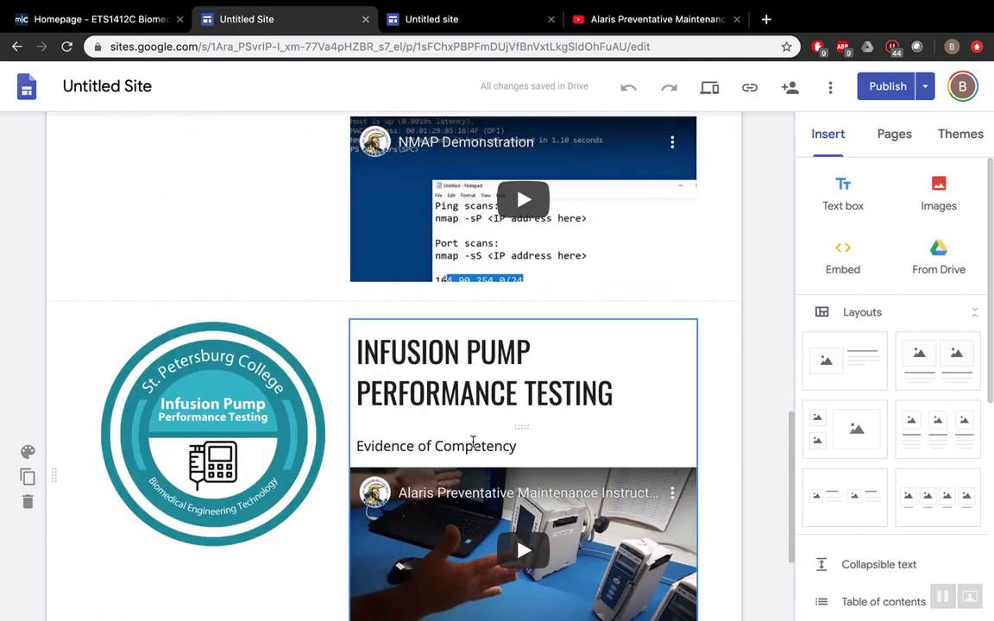
scroll(473, 441, down, 1)
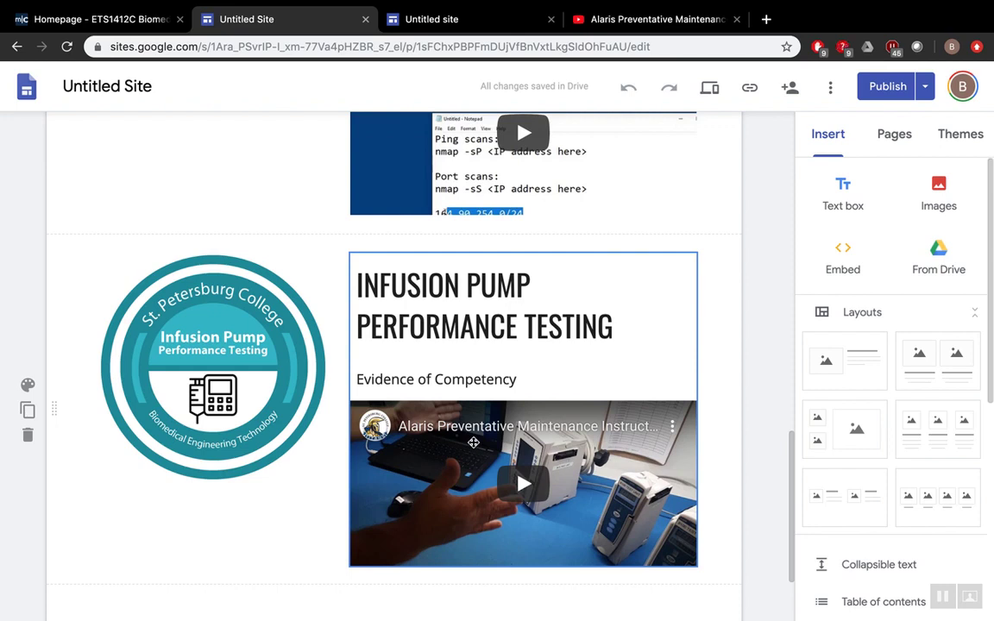
scroll(515, 369, up, 1)
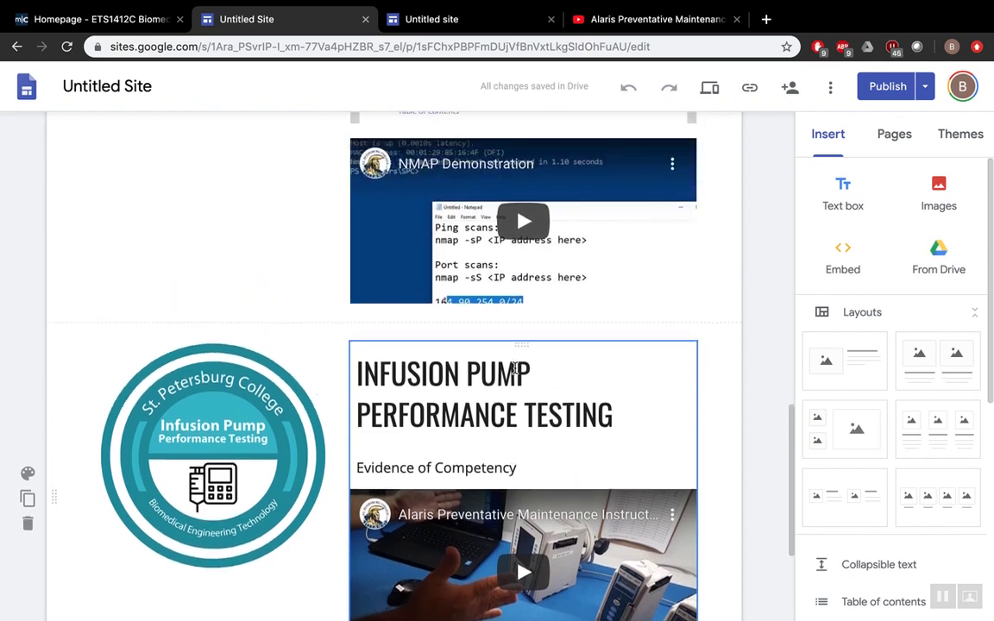
scroll(515, 369, up, 2)
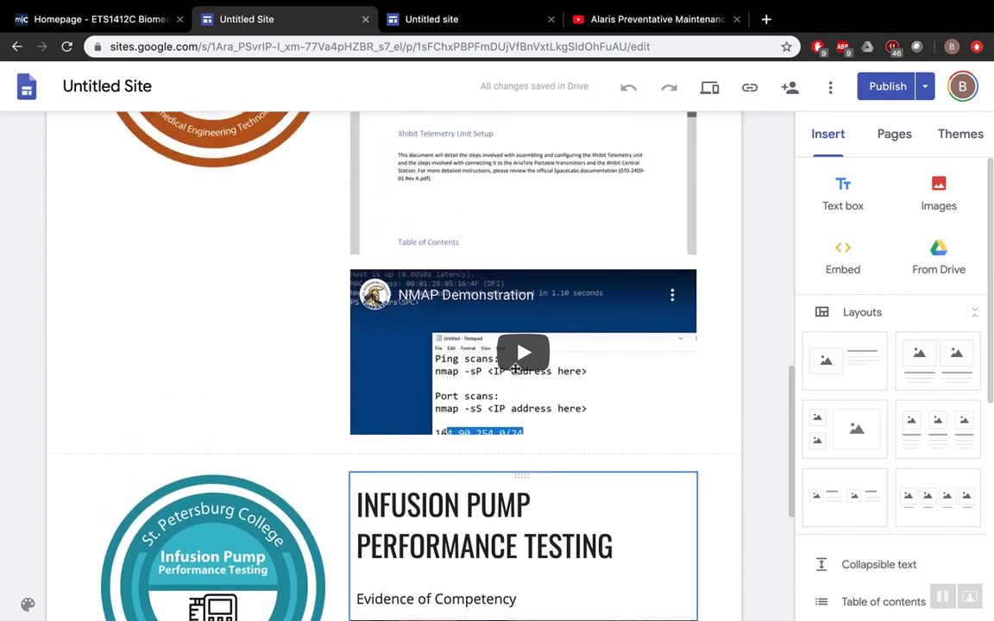
scroll(515, 368, up, 2)
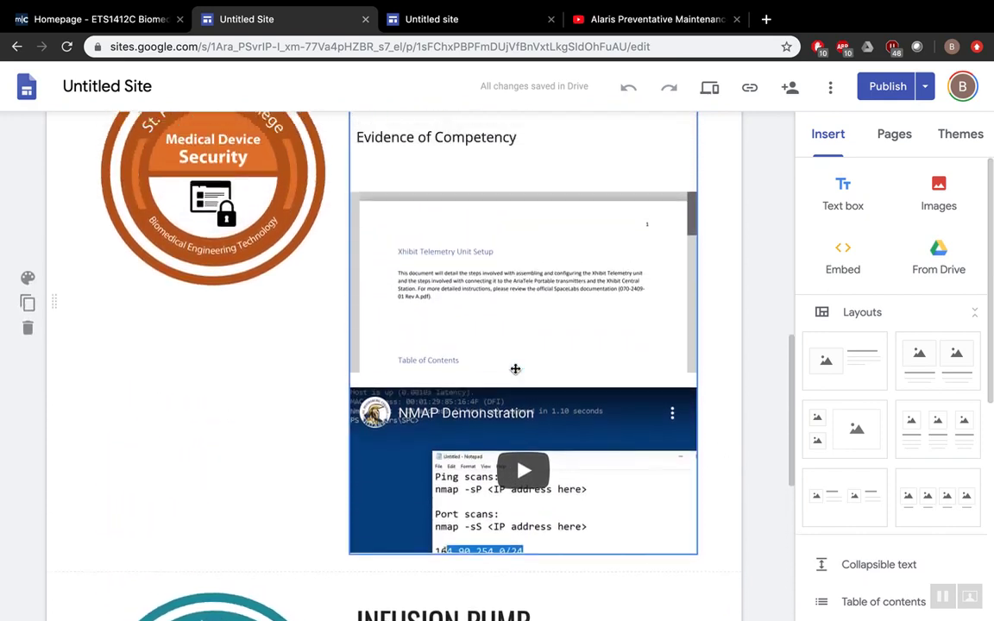
scroll(515, 369, up, 3)
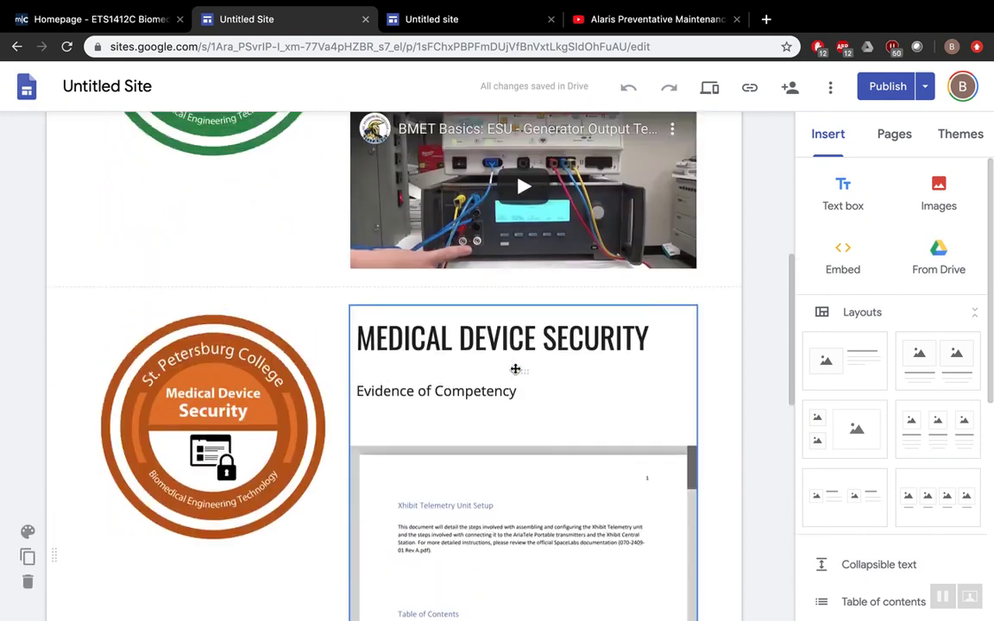